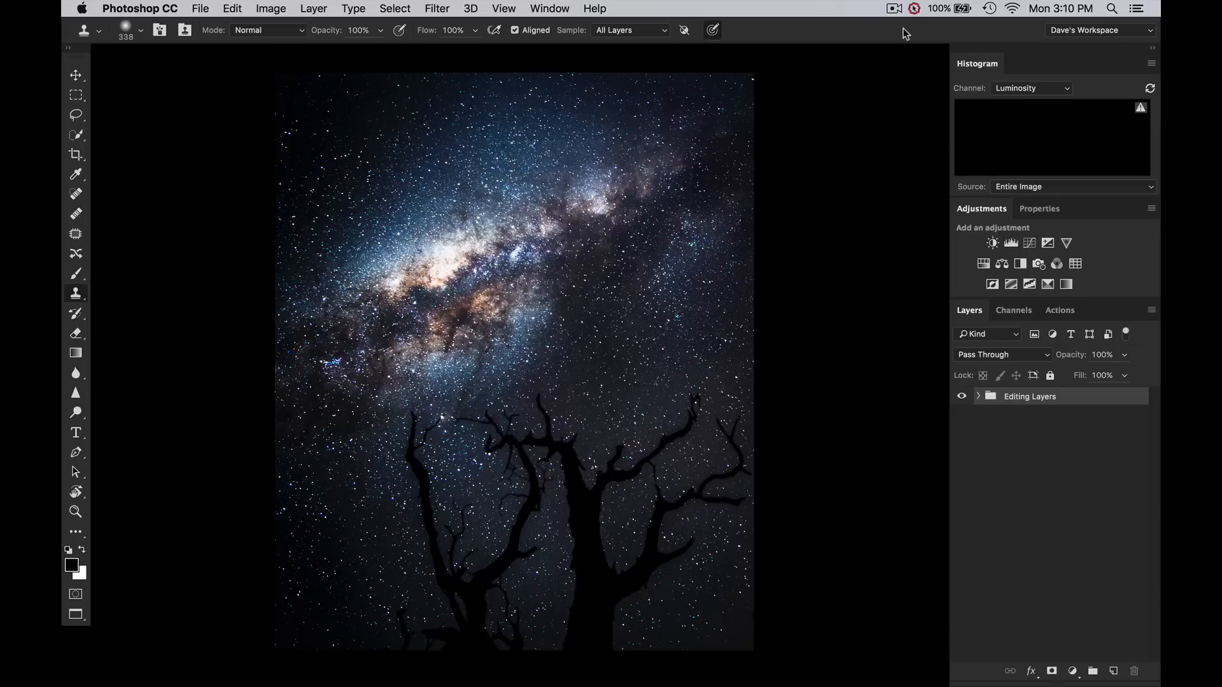
Step: Examine the starry sky at high magnification for noise, both in the dark areas and across the Milky Way
{"action": "scroll", "coordinate": [611, 282], "scroll_direction": "up", "scroll_amount": 3}
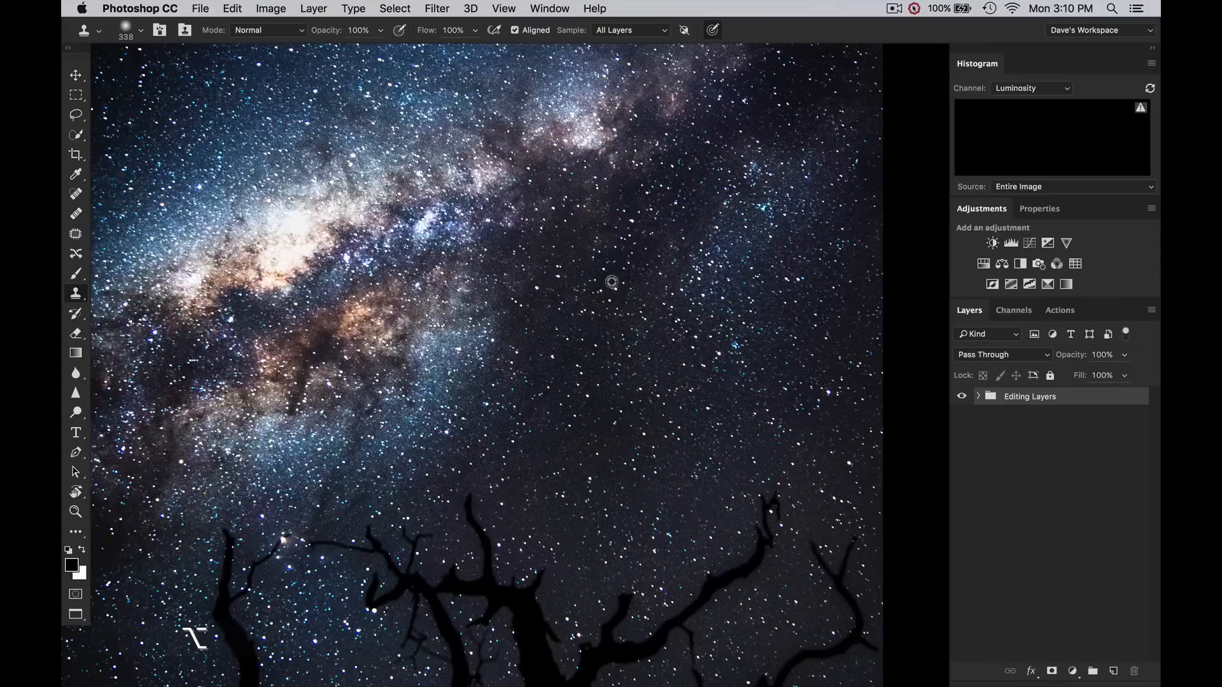
{"action": "scroll", "coordinate": [611, 282], "scroll_direction": "up", "scroll_amount": 3}
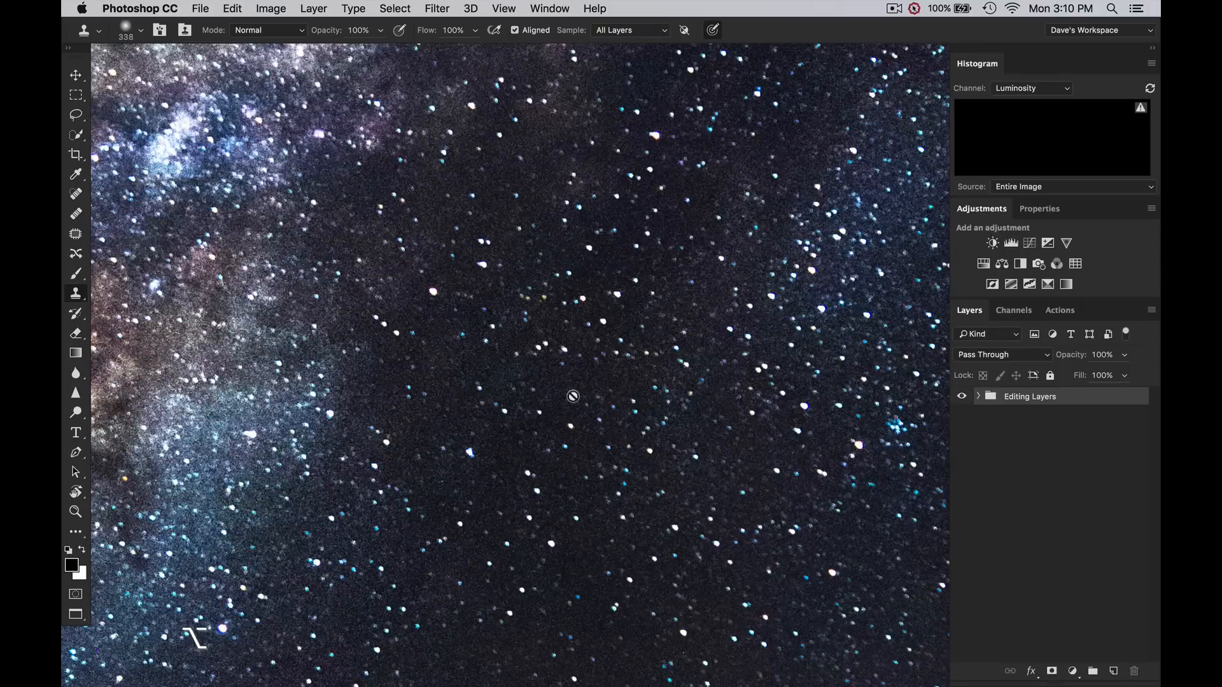
{"action": "scroll", "coordinate": [571, 341], "scroll_direction": "up", "scroll_amount": 3}
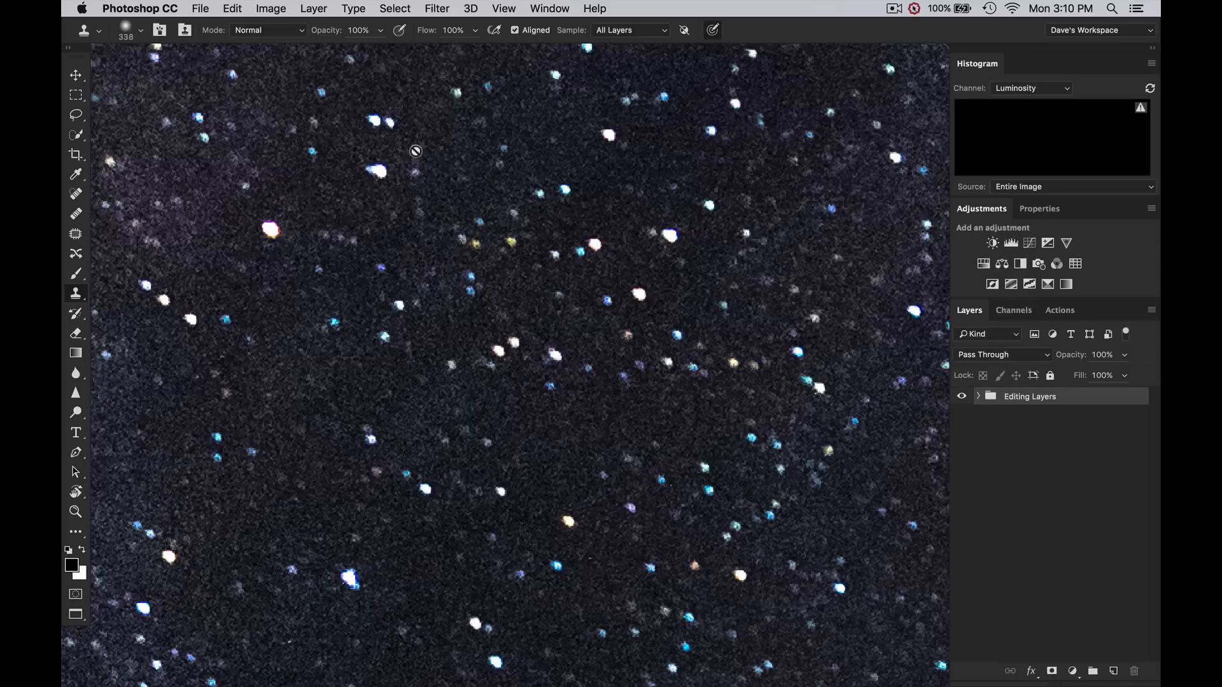
{"action": "scroll", "coordinate": [416, 150], "scroll_direction": "down", "scroll_amount": 5}
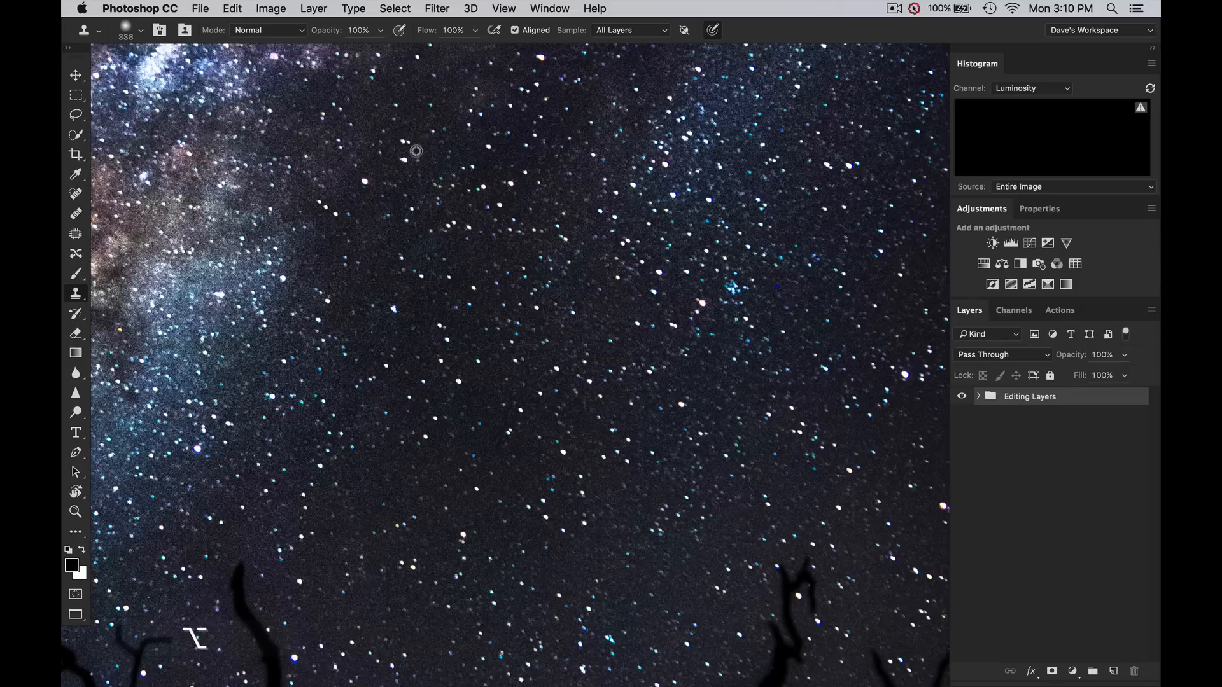
{"action": "scroll", "coordinate": [415, 151], "scroll_direction": "left", "scroll_amount": 5}
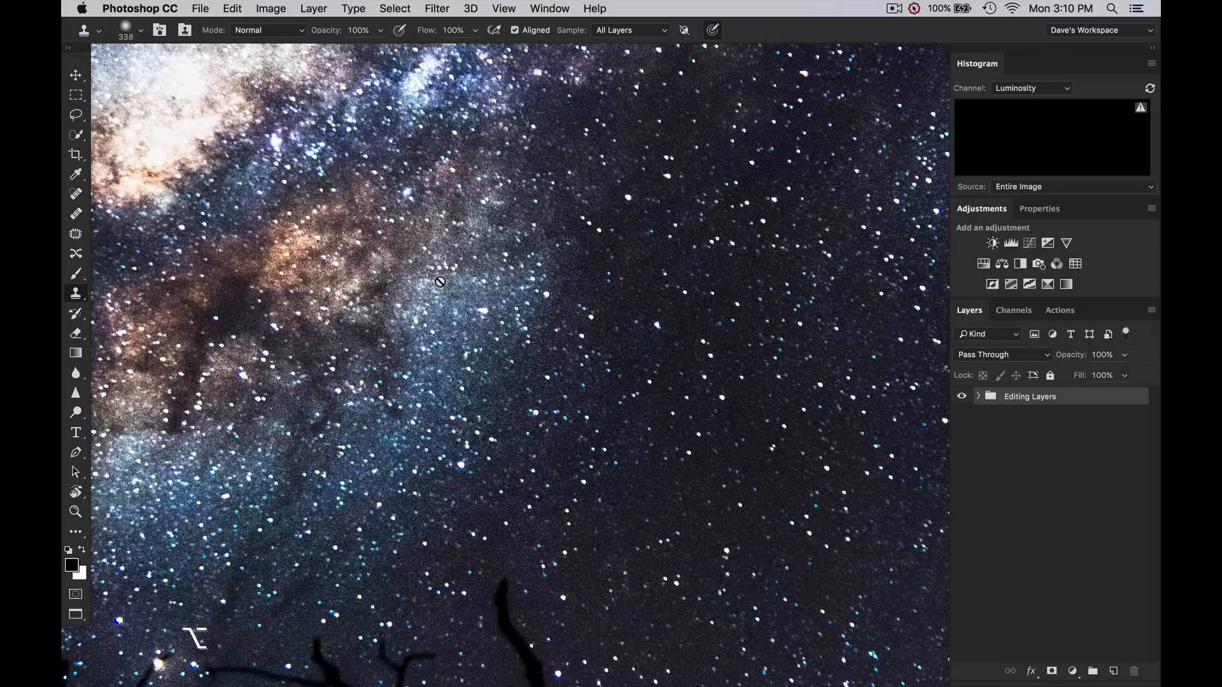
{"action": "scroll", "coordinate": [440, 282], "scroll_direction": "left", "scroll_amount": 5}
{"action": "scroll", "coordinate": [440, 282], "scroll_direction": "up", "scroll_amount": 3}
{"action": "scroll", "coordinate": [440, 282], "scroll_direction": "down", "scroll_amount": 5}
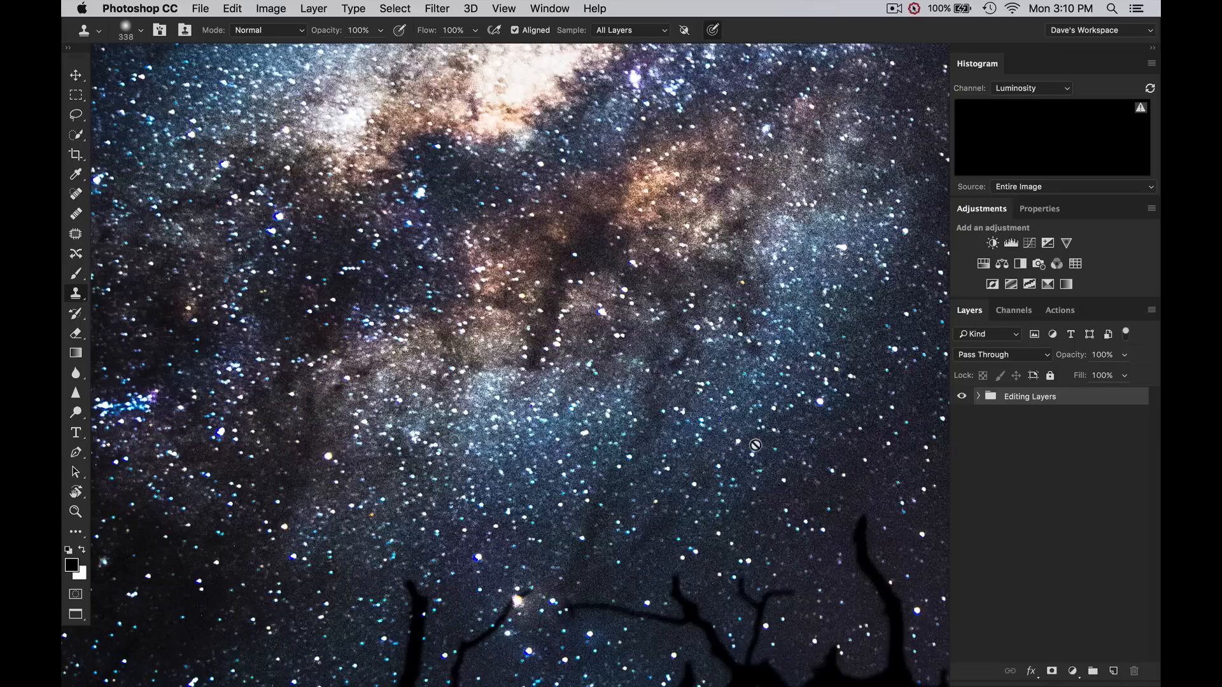
{"action": "scroll", "coordinate": [755, 445], "scroll_direction": "up", "scroll_amount": 5}
{"action": "scroll", "coordinate": [650, 342], "scroll_direction": "left", "scroll_amount": 5}
{"action": "scroll", "coordinate": [651, 342], "scroll_direction": "up", "scroll_amount": 3}
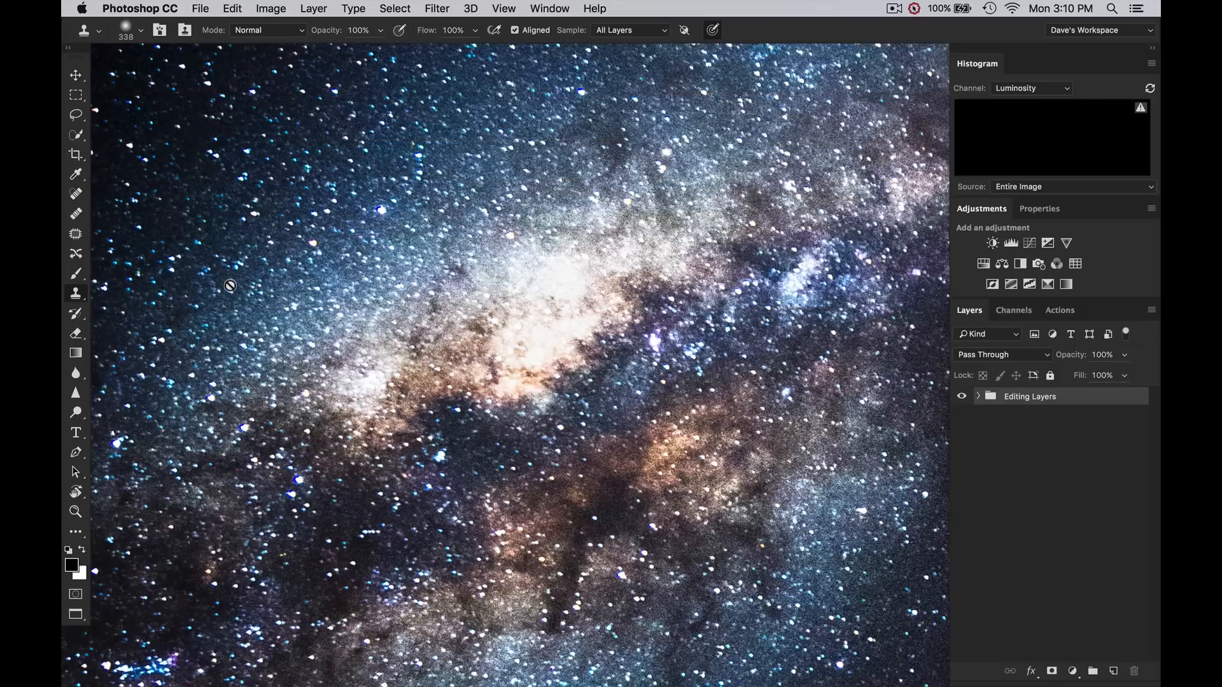
{"action": "scroll", "coordinate": [650, 342], "scroll_direction": "right", "scroll_amount": 5}
{"action": "scroll", "coordinate": [650, 341], "scroll_direction": "down", "scroll_amount": 5}
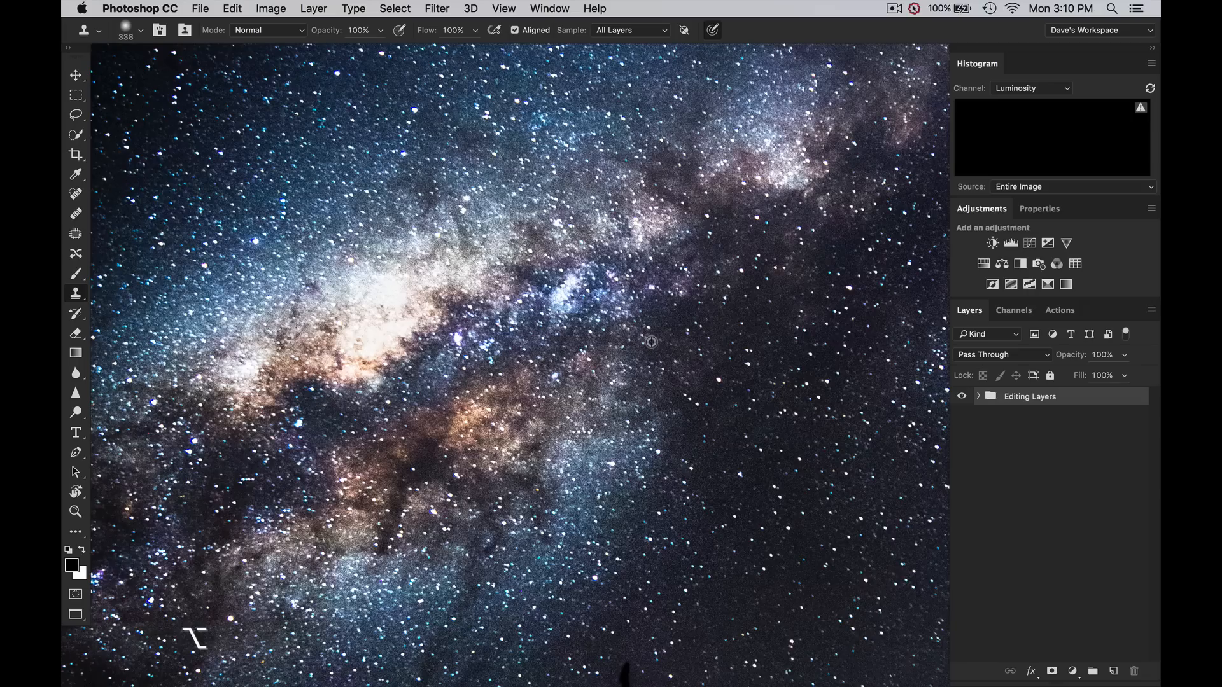
{"action": "scroll", "coordinate": [651, 342], "scroll_direction": "down", "scroll_amount": 2}
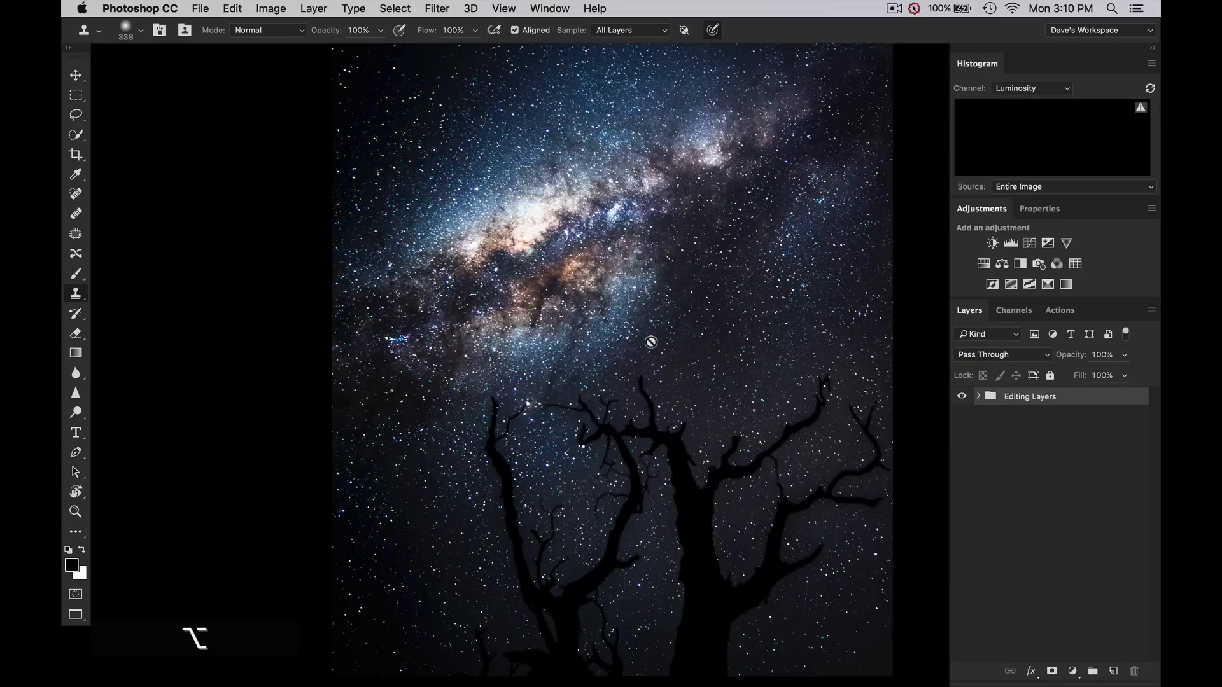
{"action": "scroll", "coordinate": [651, 342], "scroll_direction": "right", "scroll_amount": 1}
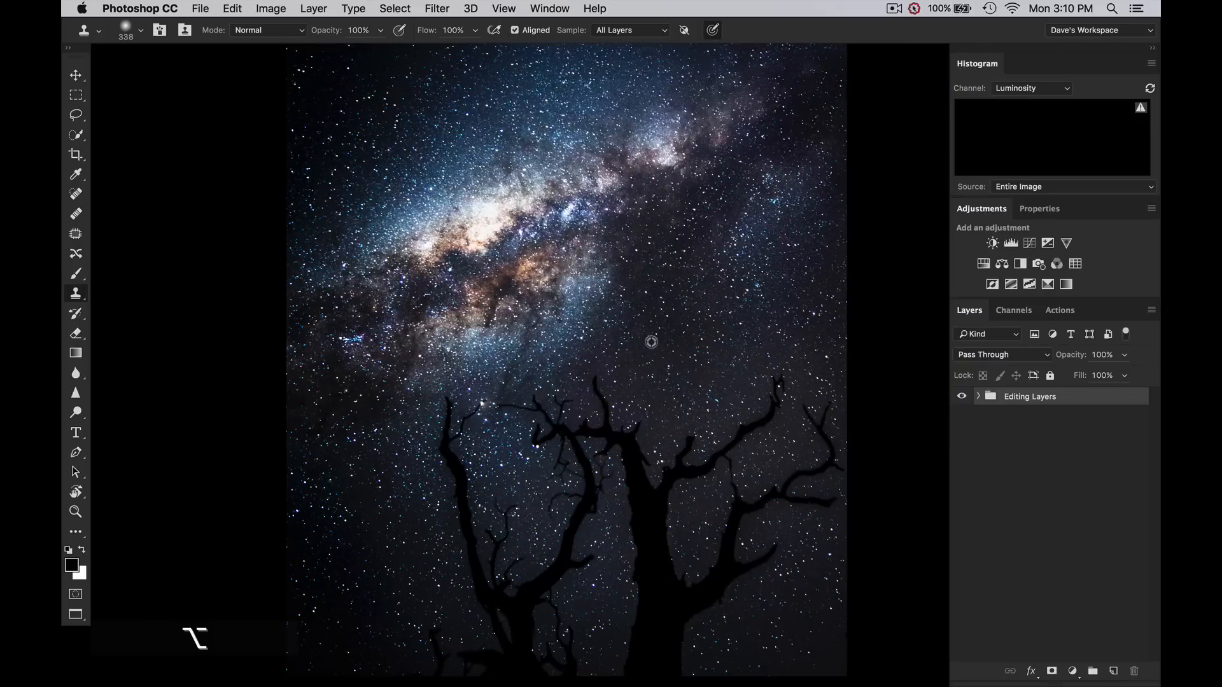
{"action": "scroll", "coordinate": [650, 341], "scroll_direction": "down", "scroll_amount": 5}
{"action": "scroll", "coordinate": [650, 342], "scroll_direction": "up", "scroll_amount": 4}
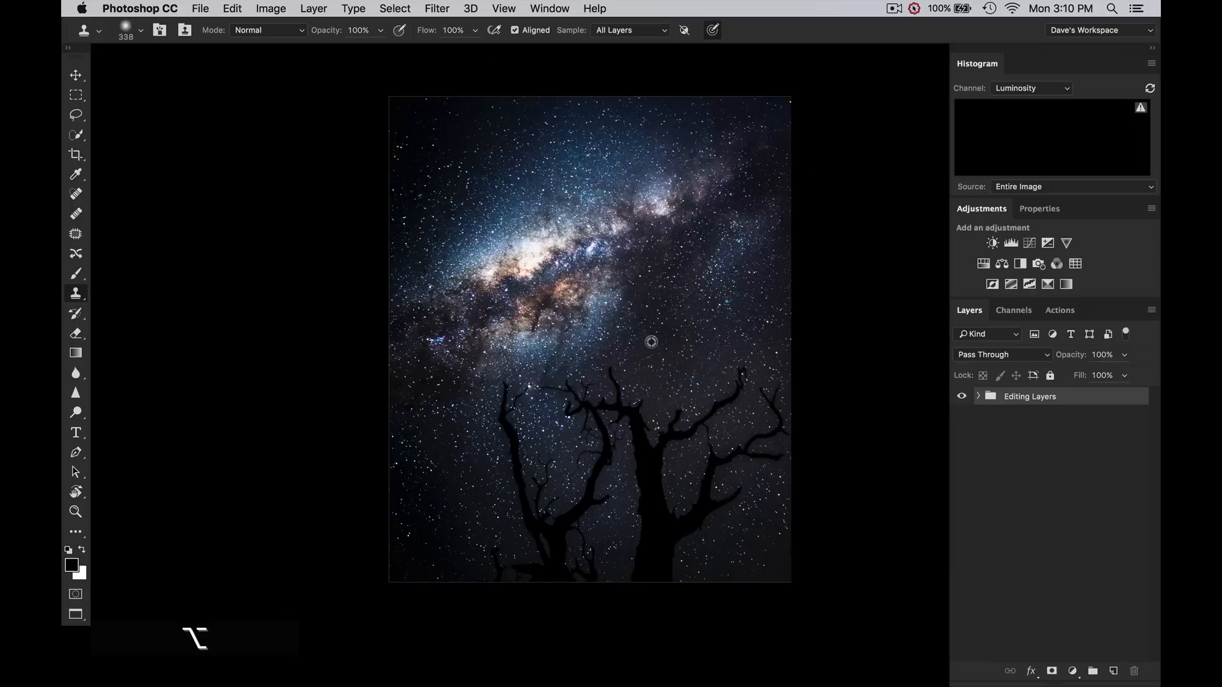
{"action": "scroll", "coordinate": [651, 342], "scroll_direction": "right", "scroll_amount": 1}
{"action": "scroll", "coordinate": [650, 342], "scroll_direction": "up", "scroll_amount": 1}
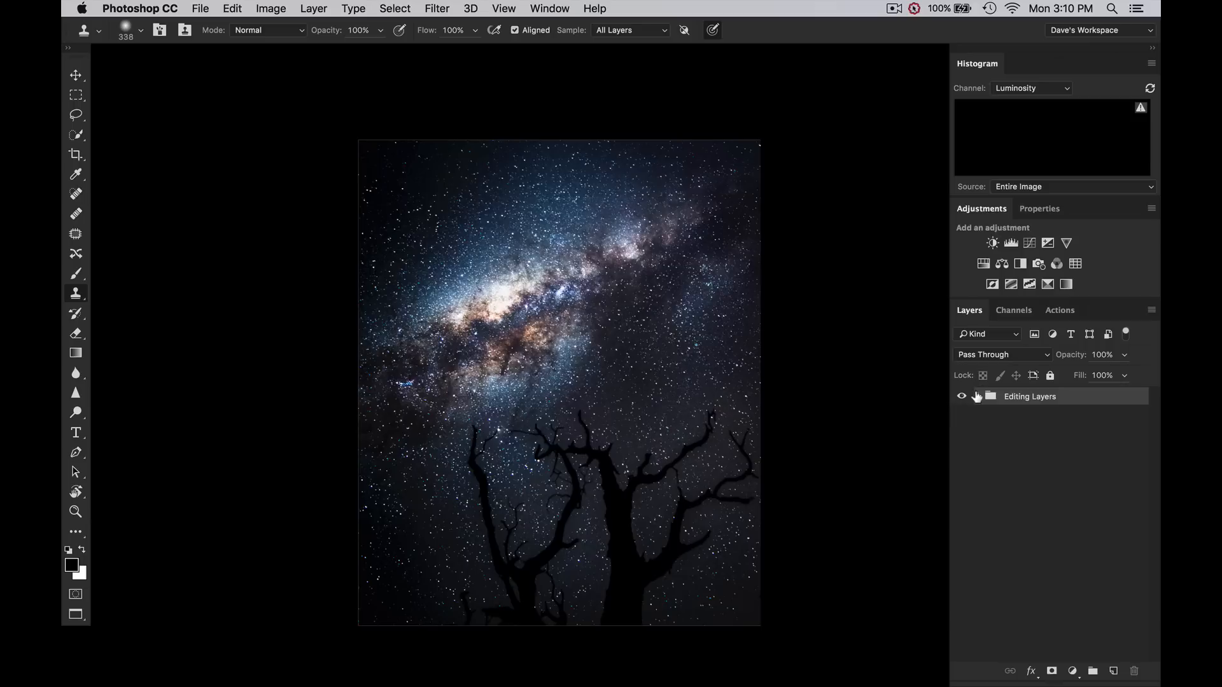
Step: Look through the contents of the Editing Layers group, leaving it collapsed
{"action": "left_click", "coordinate": [976, 397]}
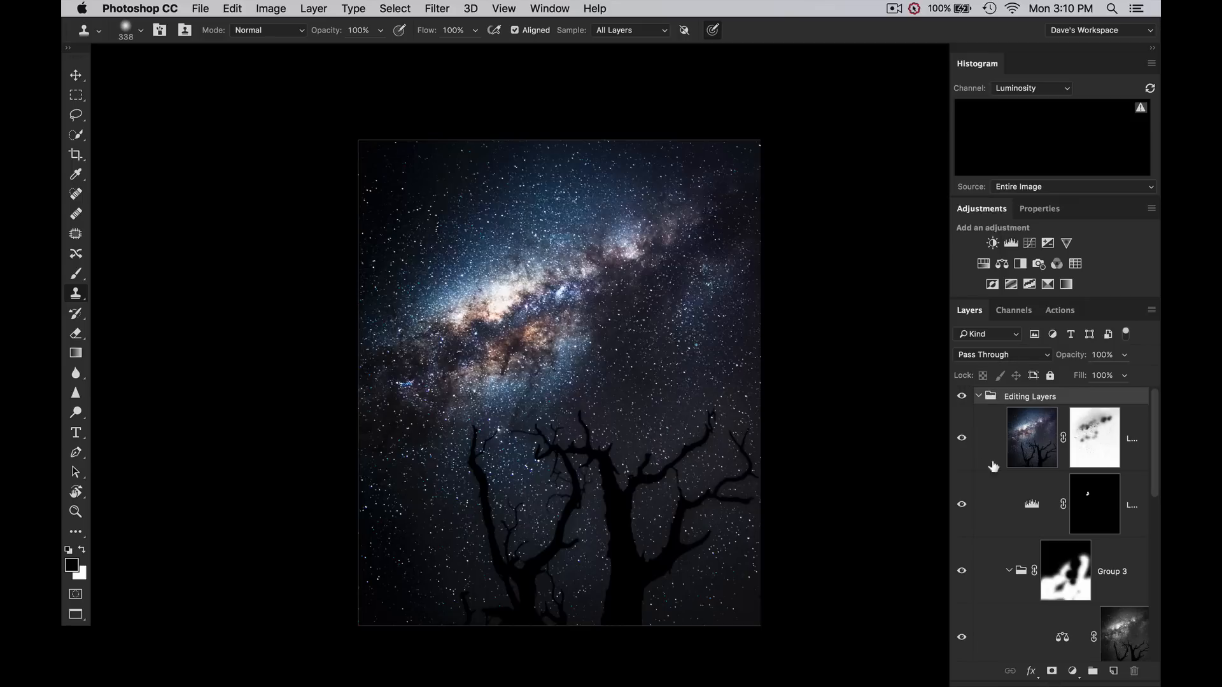
{"action": "scroll", "coordinate": [1000, 492], "scroll_direction": "down", "scroll_amount": 3}
{"action": "scroll", "coordinate": [999, 492], "scroll_direction": "up", "scroll_amount": 3}
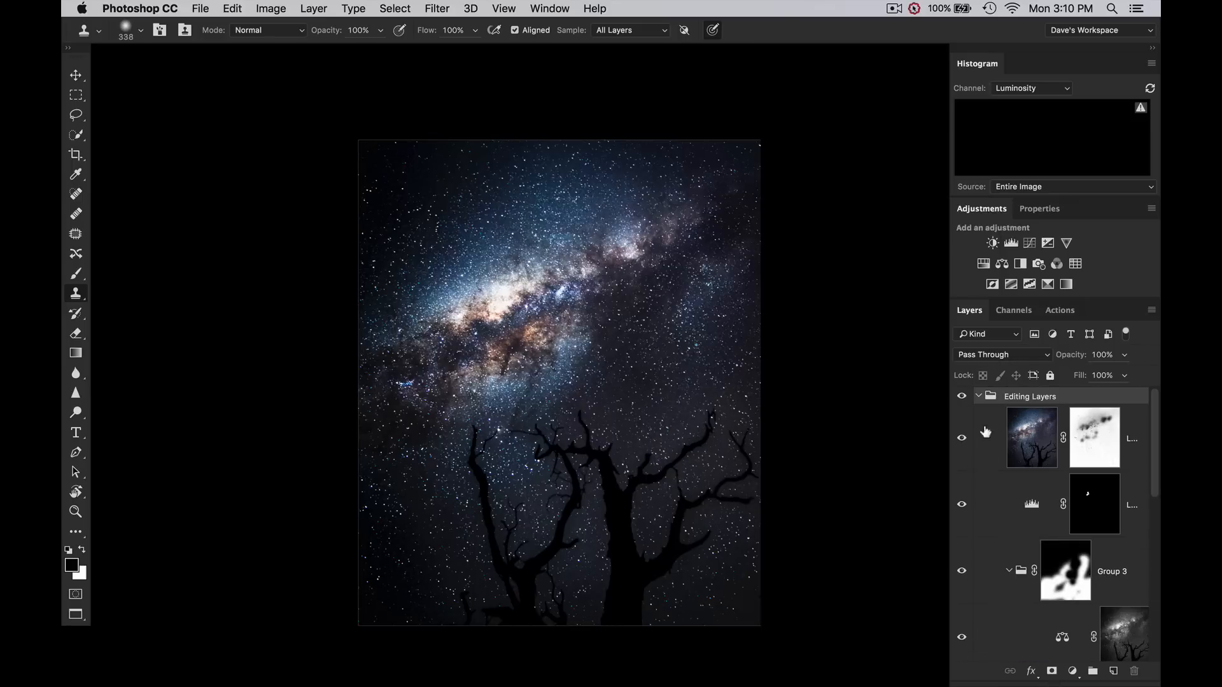
{"action": "left_click", "coordinate": [978, 396]}
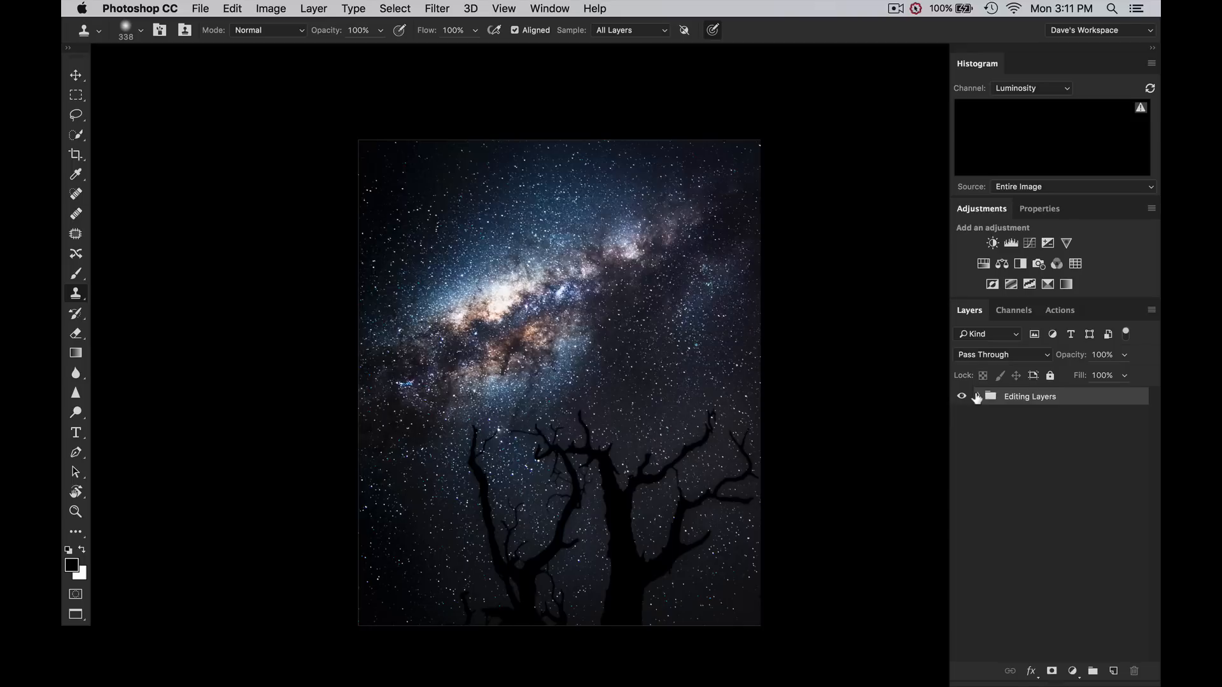
Step: Stamp all visible layers into a new layer above the Editing Layers group and name it "Noise Reduction"
{"action": "key", "text": "alt+shift+super+e"}
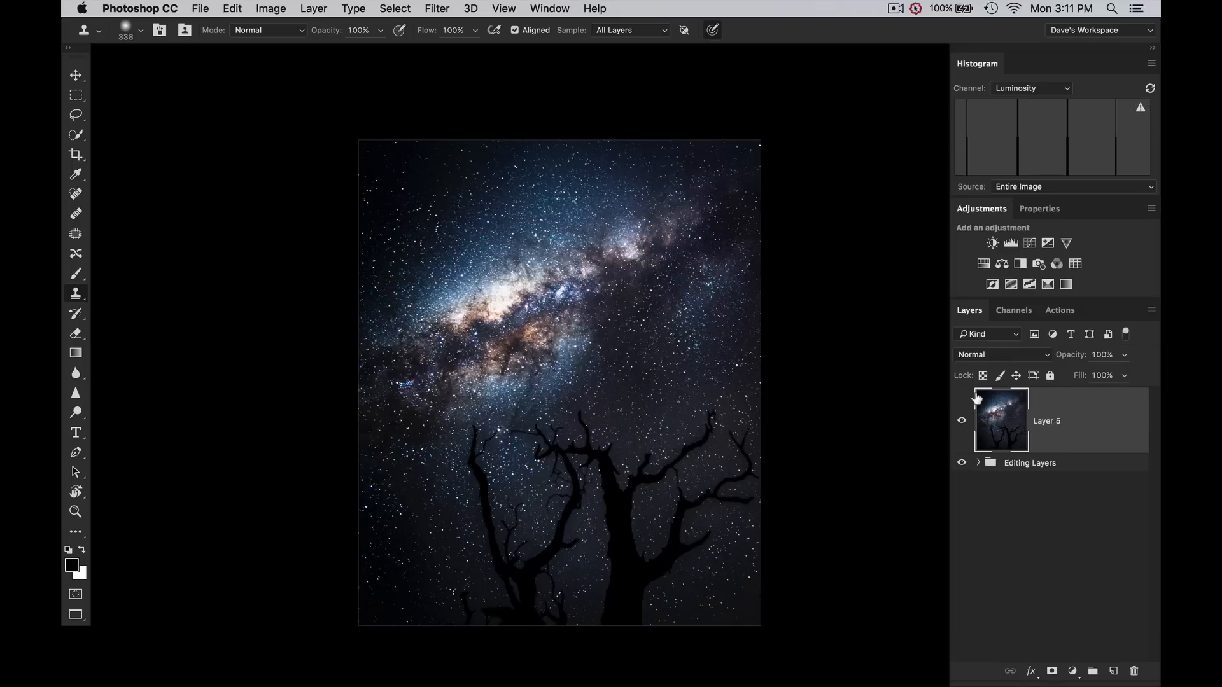
{"action": "double_click", "coordinate": [1047, 421]}
{"action": "type", "text": "Noise Reduction"}
{"action": "key", "text": "Return"}
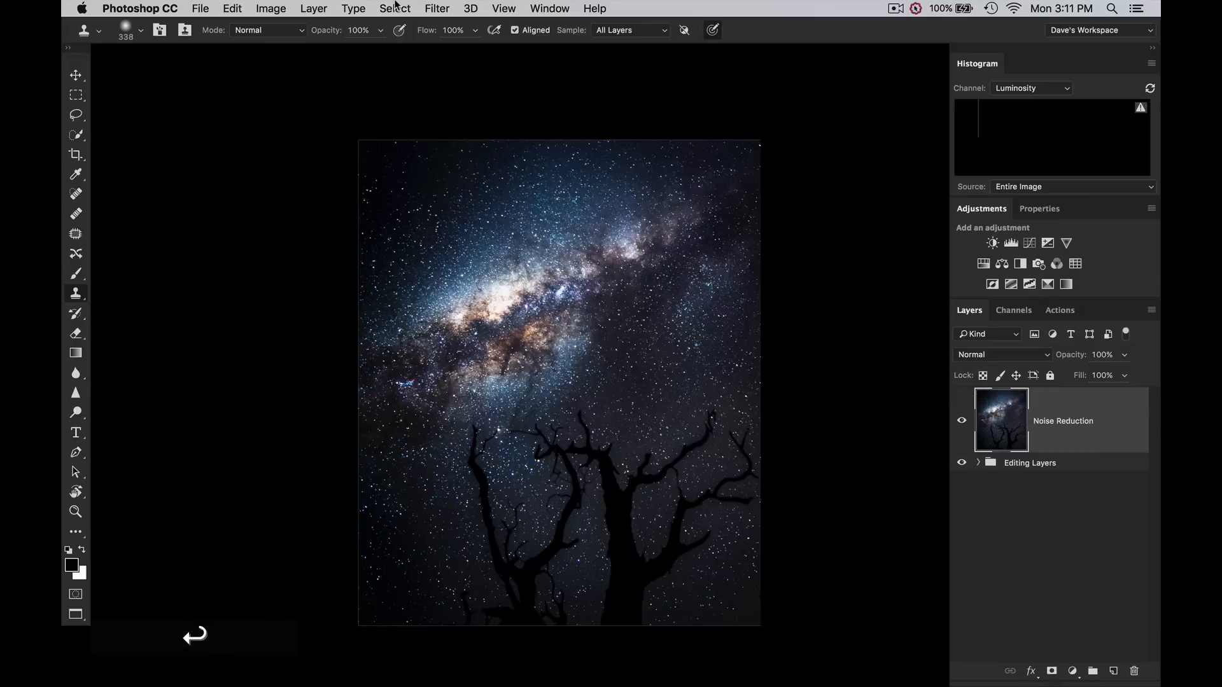
Step: Apply the Nik Collection Dfine 2 filter to the Noise Reduction layer using the Automatic method
{"action": "left_click", "coordinate": [429, 8]}
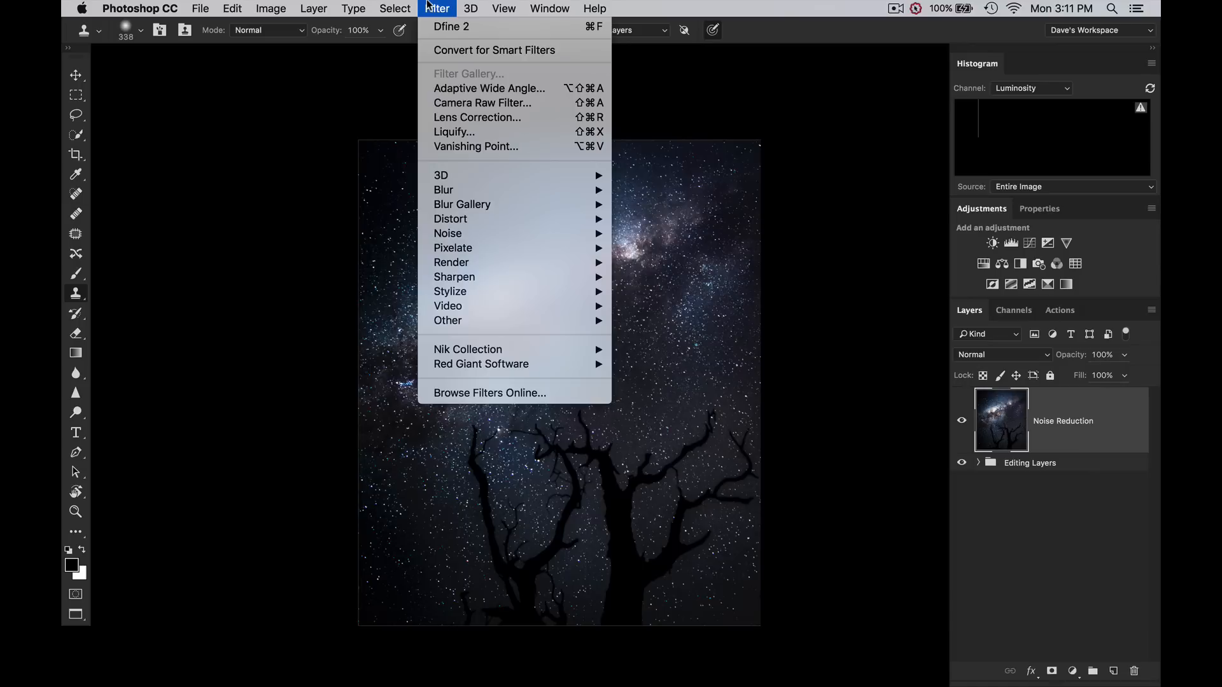
{"action": "mouse_move", "coordinate": [551, 349]}
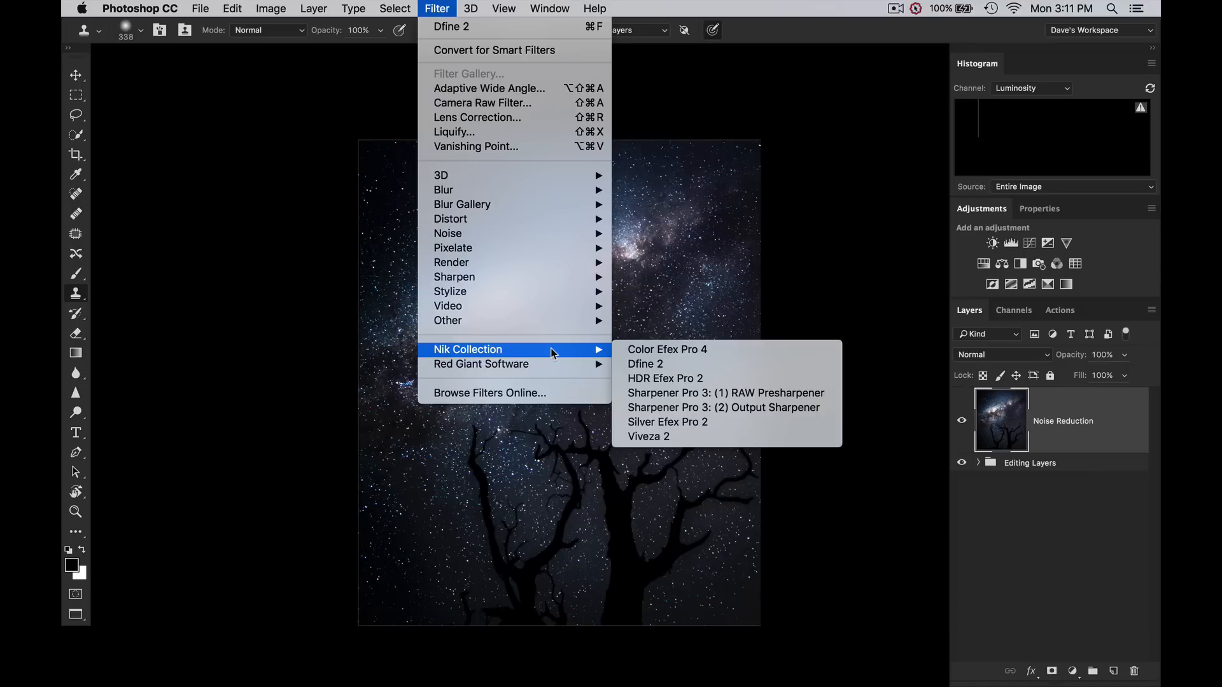
{"action": "left_click", "coordinate": [644, 360]}
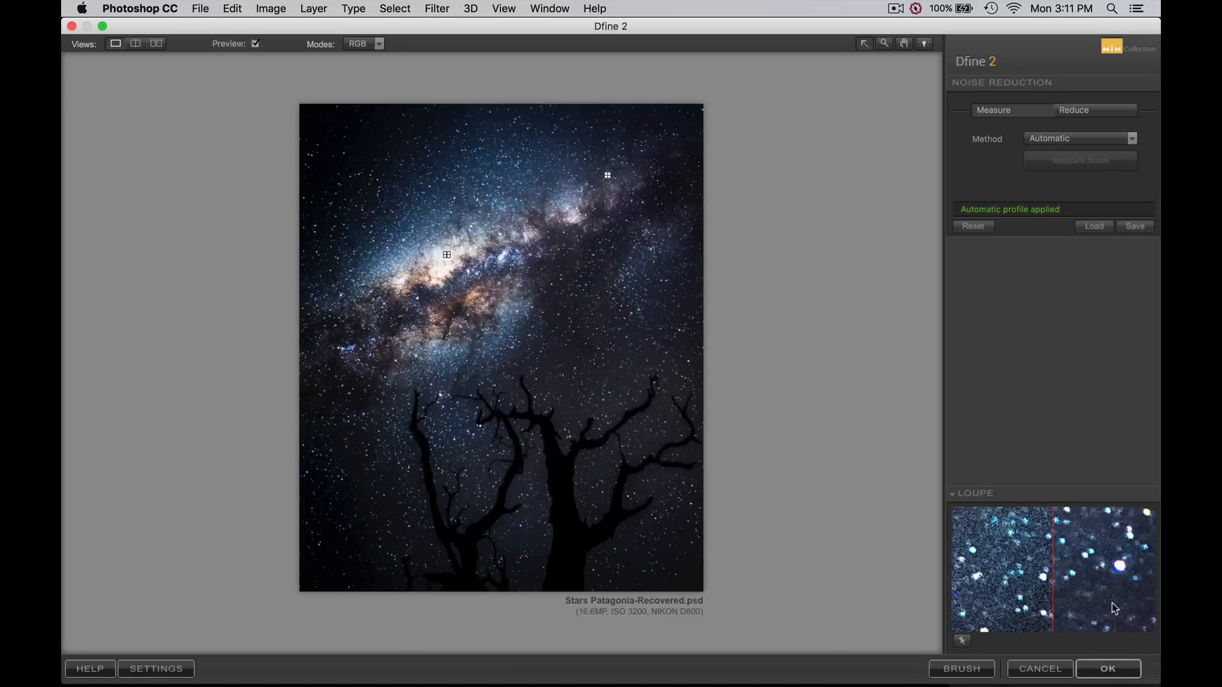
{"action": "left_click", "coordinate": [1087, 664]}
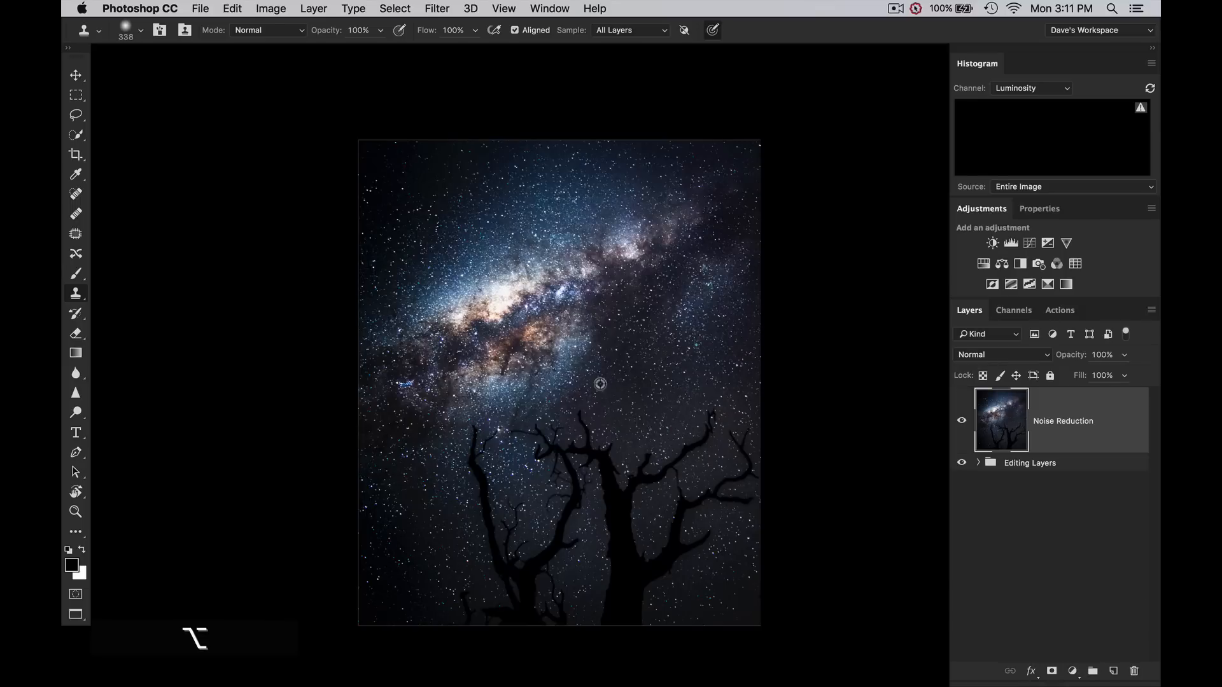
Step: Compare the sky up close with the Noise Reduction layer hidden and shown, and inspect the remaining noise around the Milky Way
{"action": "scroll", "coordinate": [600, 385], "scroll_direction": "up", "scroll_amount": 5, "text": "alt"}
{"action": "left_click", "coordinate": [962, 418]}
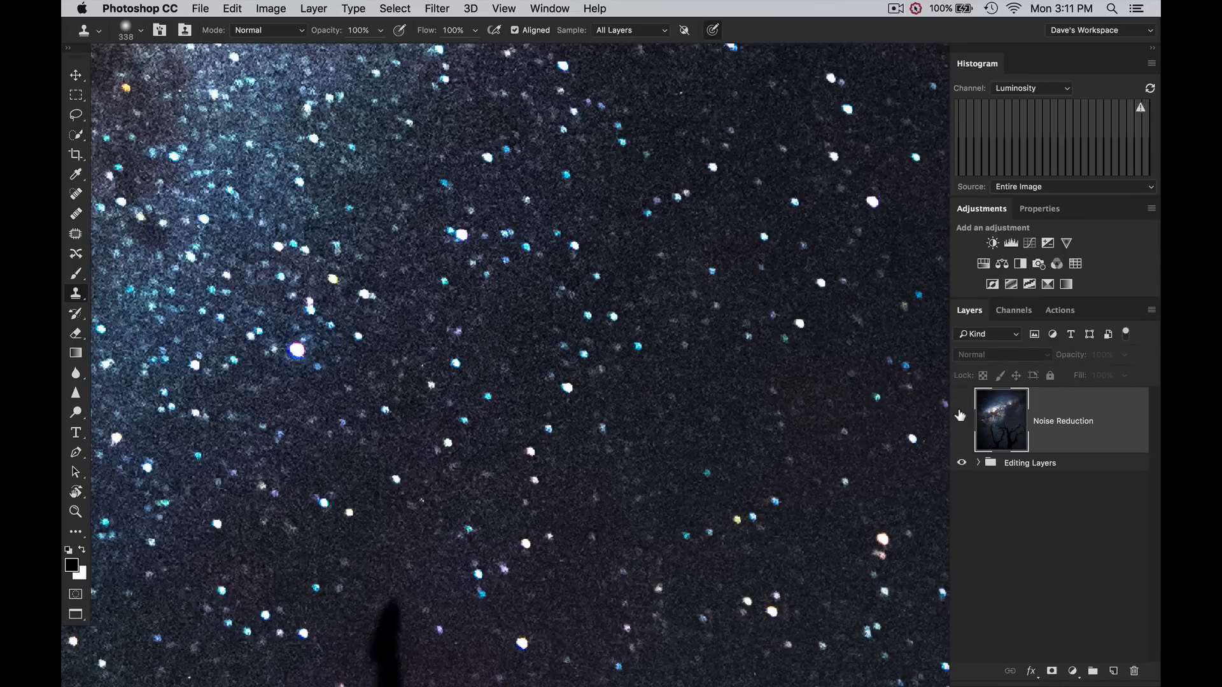
{"action": "left_click", "coordinate": [961, 417]}
{"action": "scroll", "coordinate": [532, 314], "scroll_direction": "up", "scroll_amount": 5}
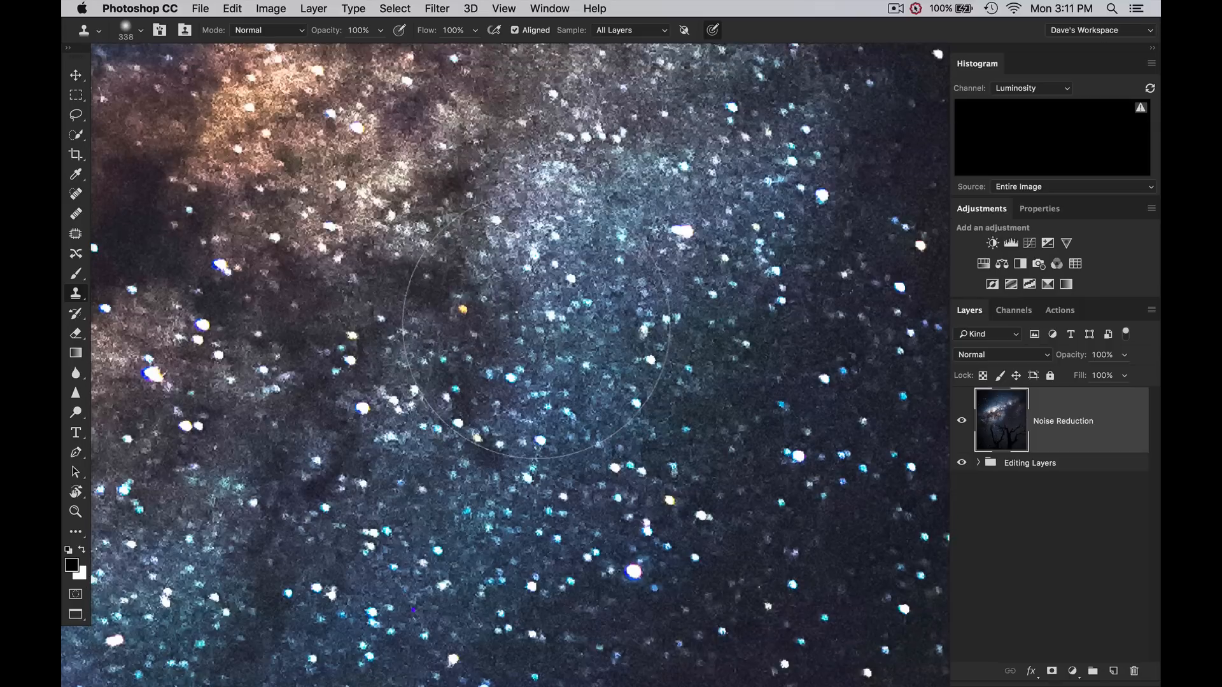
{"action": "scroll", "coordinate": [592, 381], "scroll_direction": "down", "scroll_amount": 5}
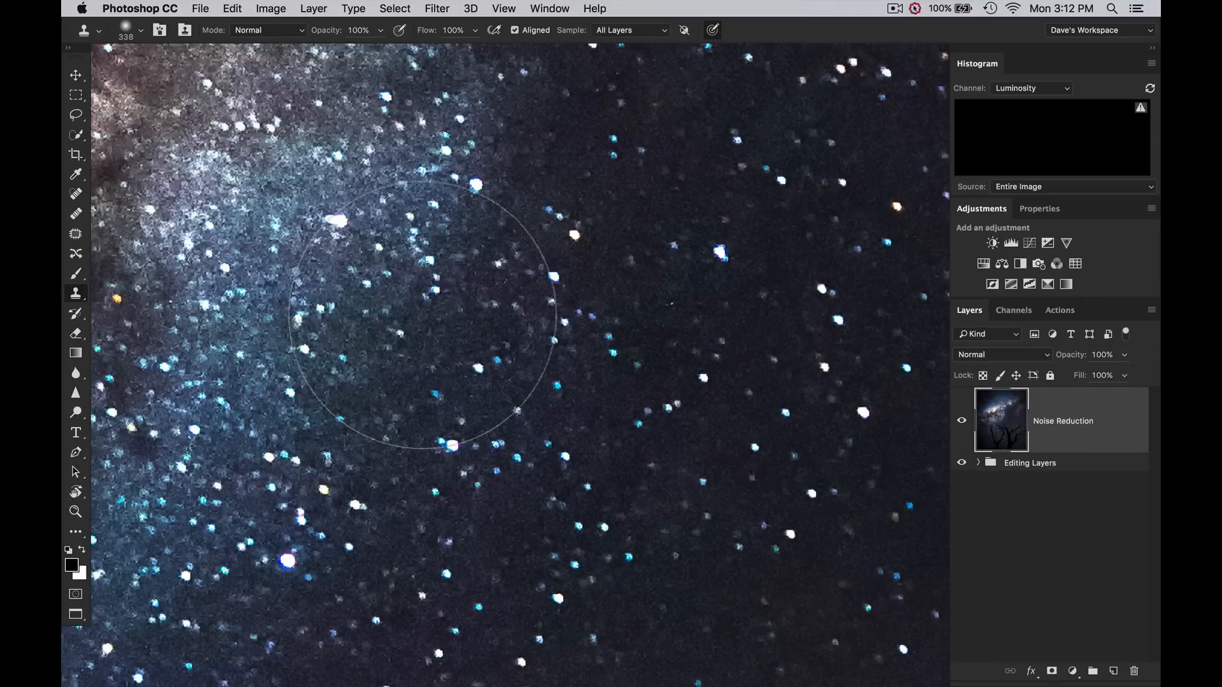
{"action": "scroll", "coordinate": [421, 315], "scroll_direction": "down", "scroll_amount": 8}
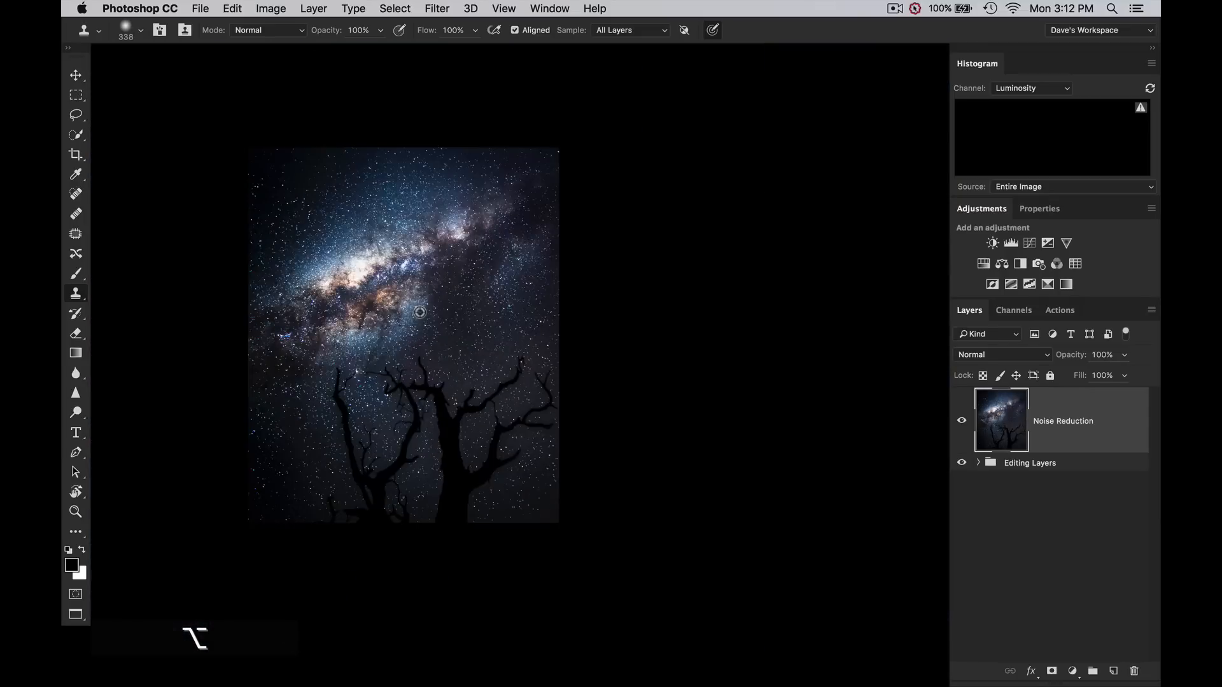
{"action": "scroll", "coordinate": [422, 315], "scroll_direction": "down", "scroll_amount": 6}
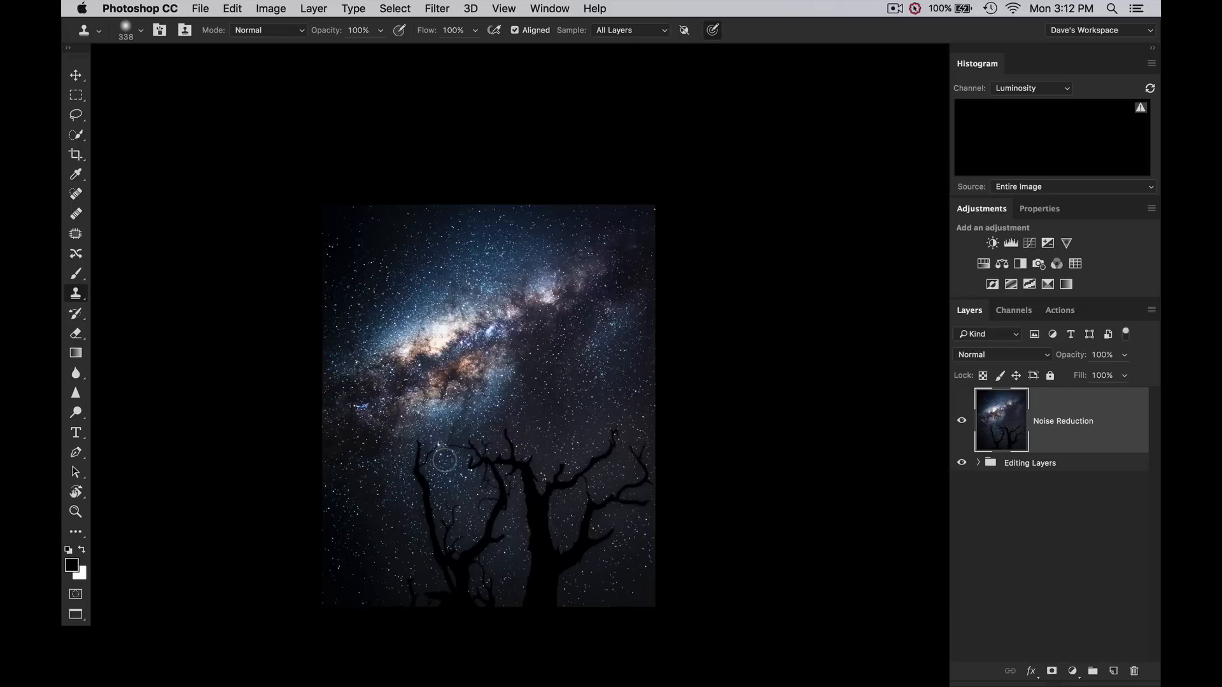
{"action": "scroll", "coordinate": [444, 460], "scroll_direction": "up", "scroll_amount": 5}
{"action": "scroll", "coordinate": [445, 460], "scroll_direction": "down", "scroll_amount": 5}
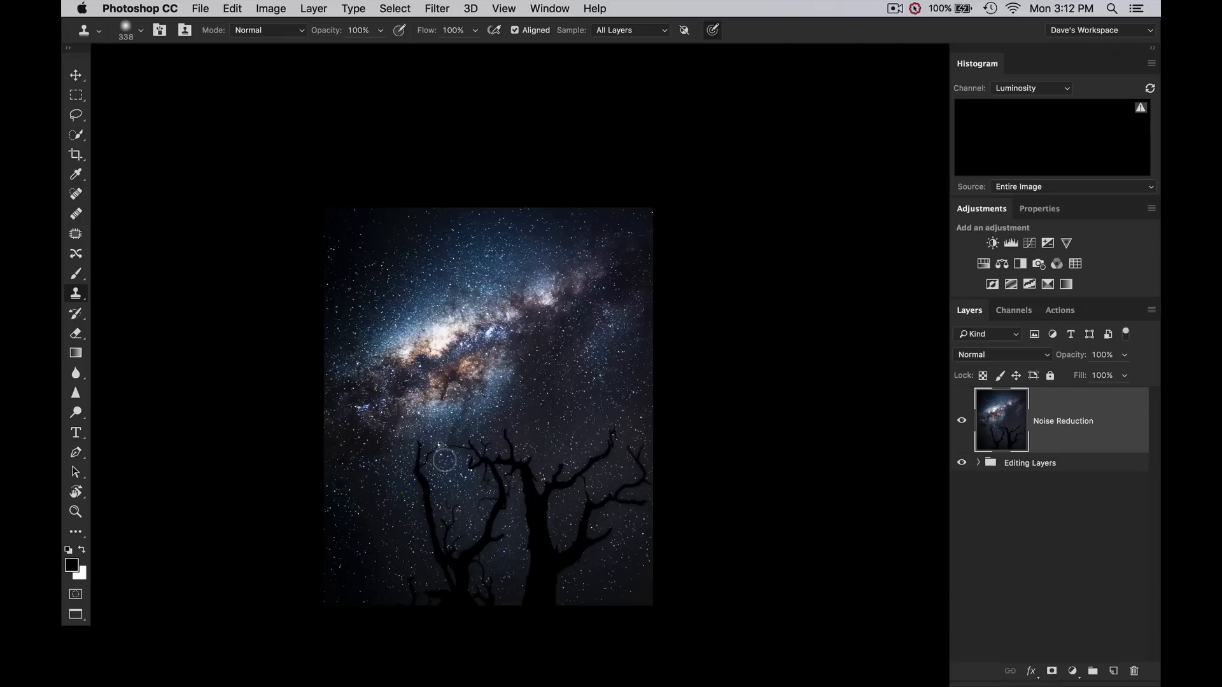
{"action": "scroll", "coordinate": [444, 460], "scroll_direction": "up", "scroll_amount": 5}
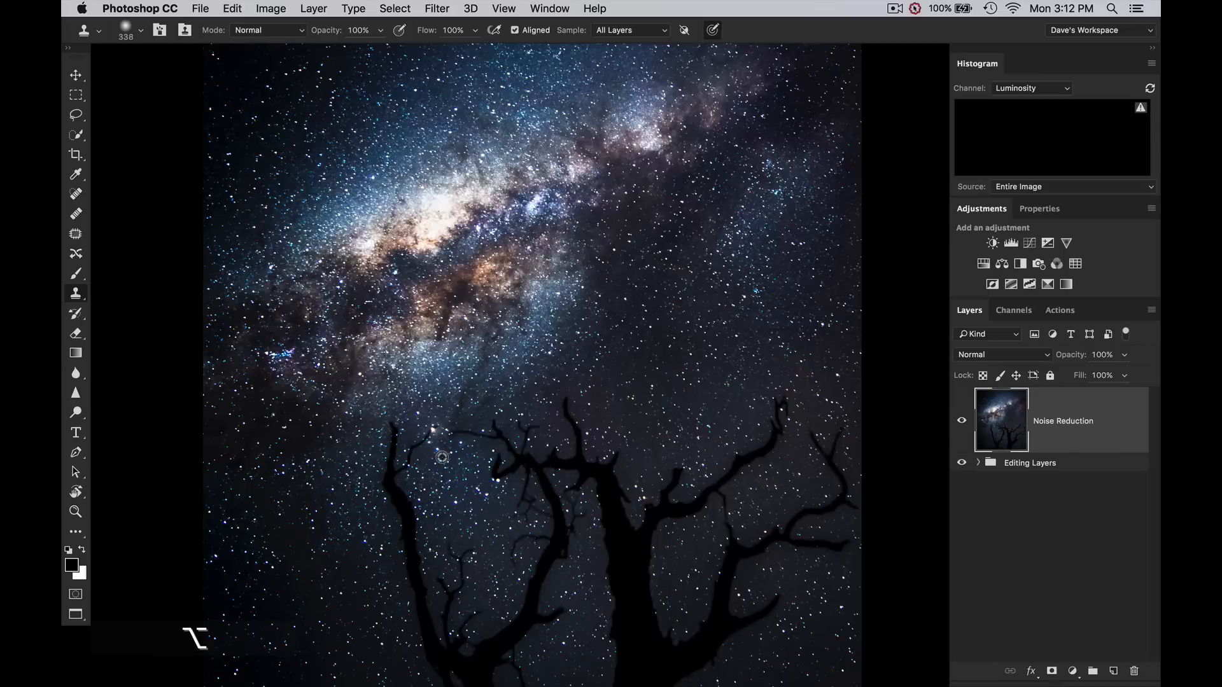
{"action": "scroll", "coordinate": [445, 461], "scroll_direction": "down", "scroll_amount": 3}
{"action": "scroll", "coordinate": [444, 460], "scroll_direction": "down", "scroll_amount": 3}
{"action": "scroll", "coordinate": [445, 460], "scroll_direction": "left", "scroll_amount": 3}
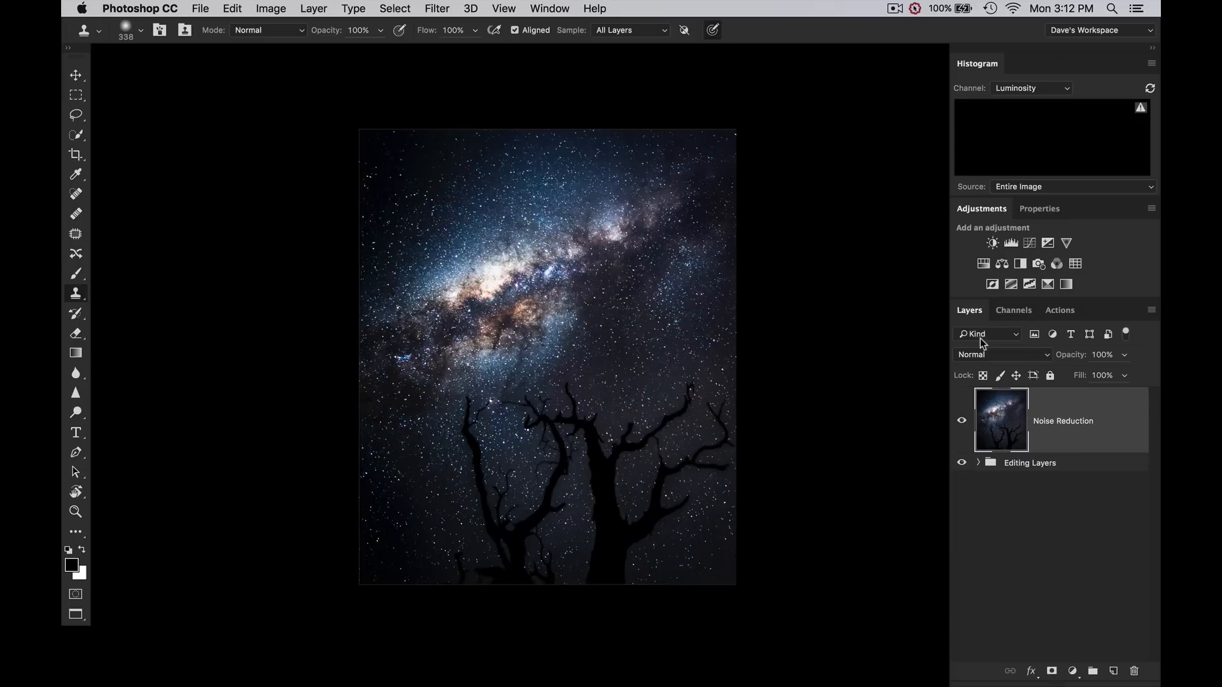
Step: Load the brightness of the composite RGB channel as a selection
{"action": "left_click", "coordinate": [1013, 314]}
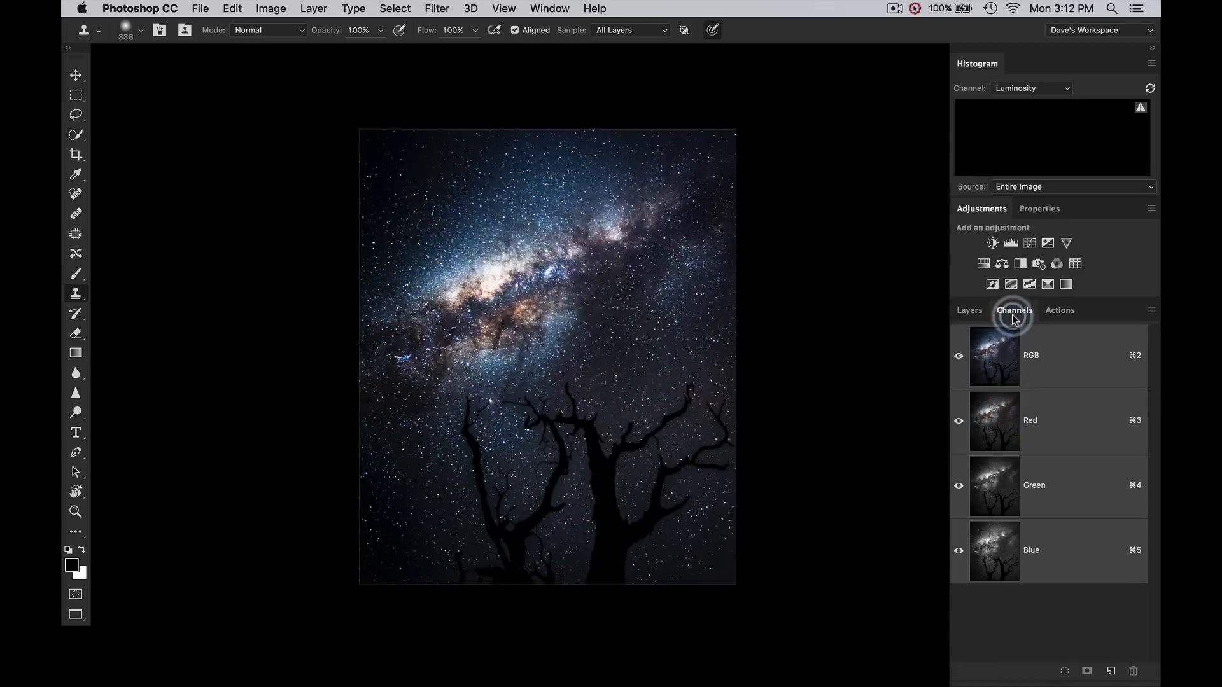
{"action": "left_click", "coordinate": [994, 354], "text": "super"}
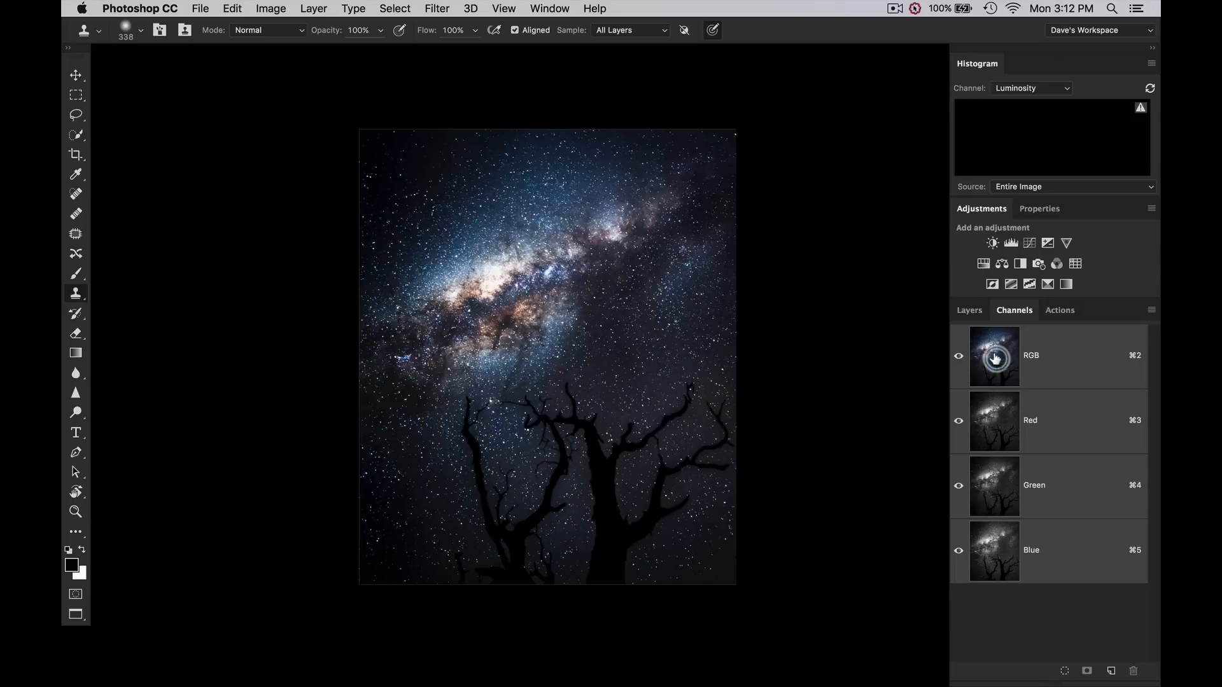
{"action": "left_click_drag", "start_coordinate": [994, 353], "coordinate": [1062, 669]}
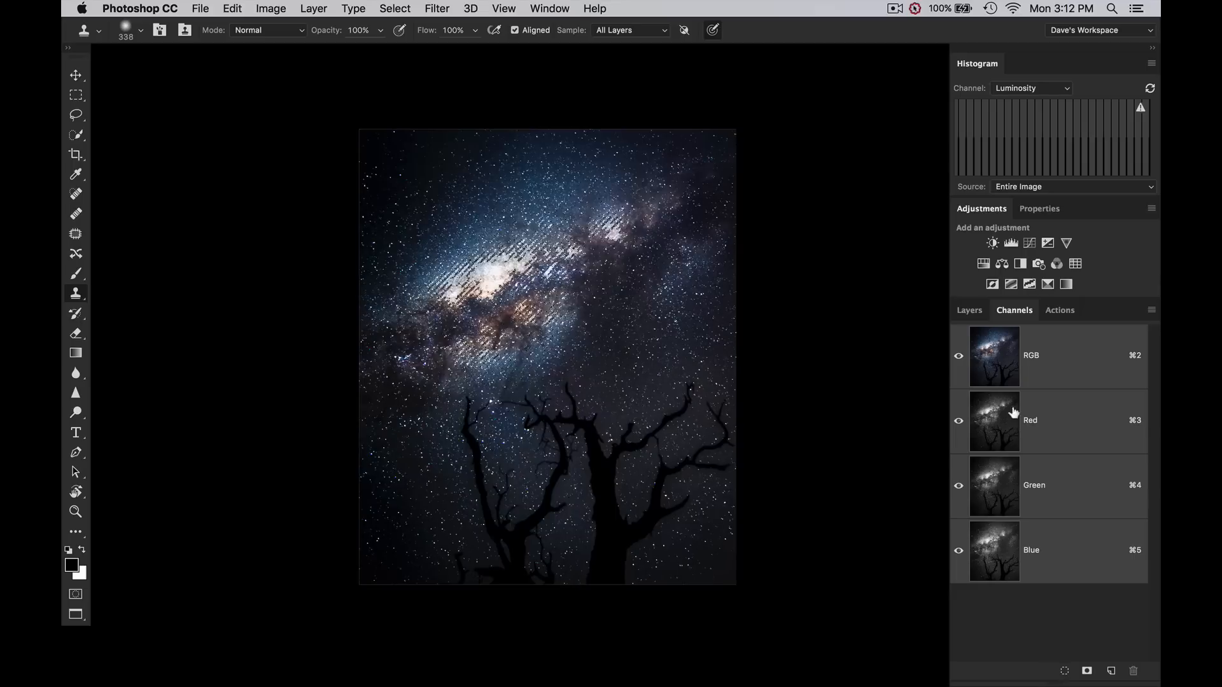
{"action": "left_click", "coordinate": [550, 8]}
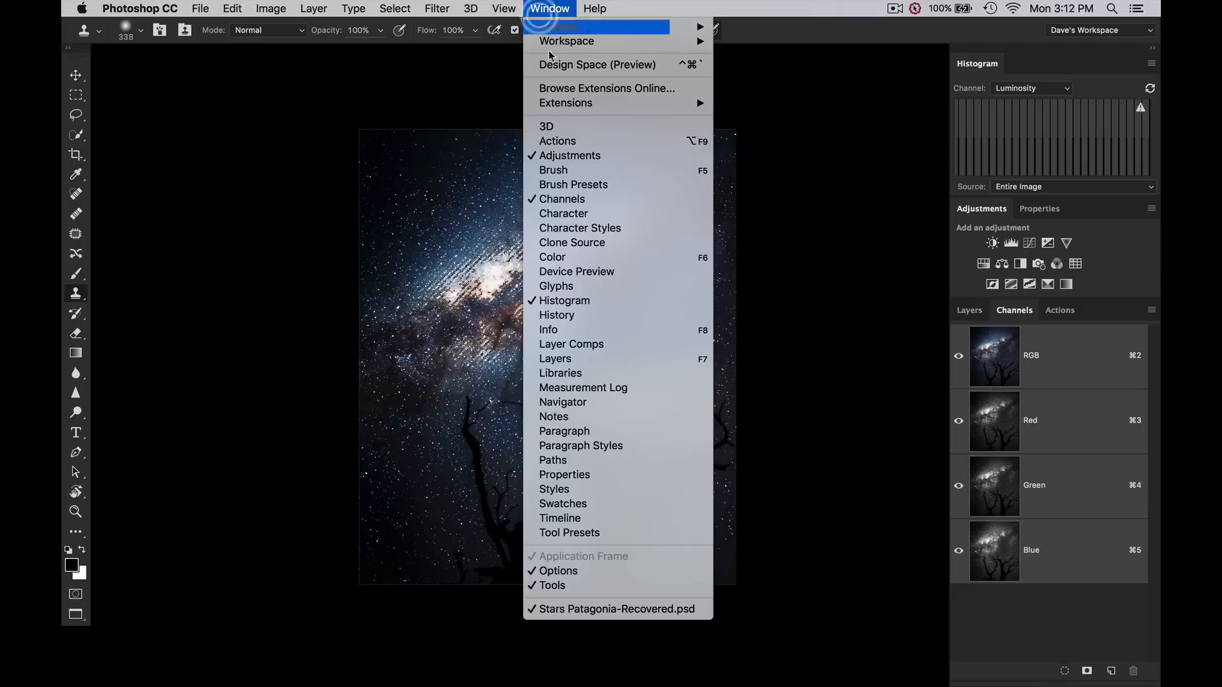
{"action": "left_click", "coordinate": [777, 229]}
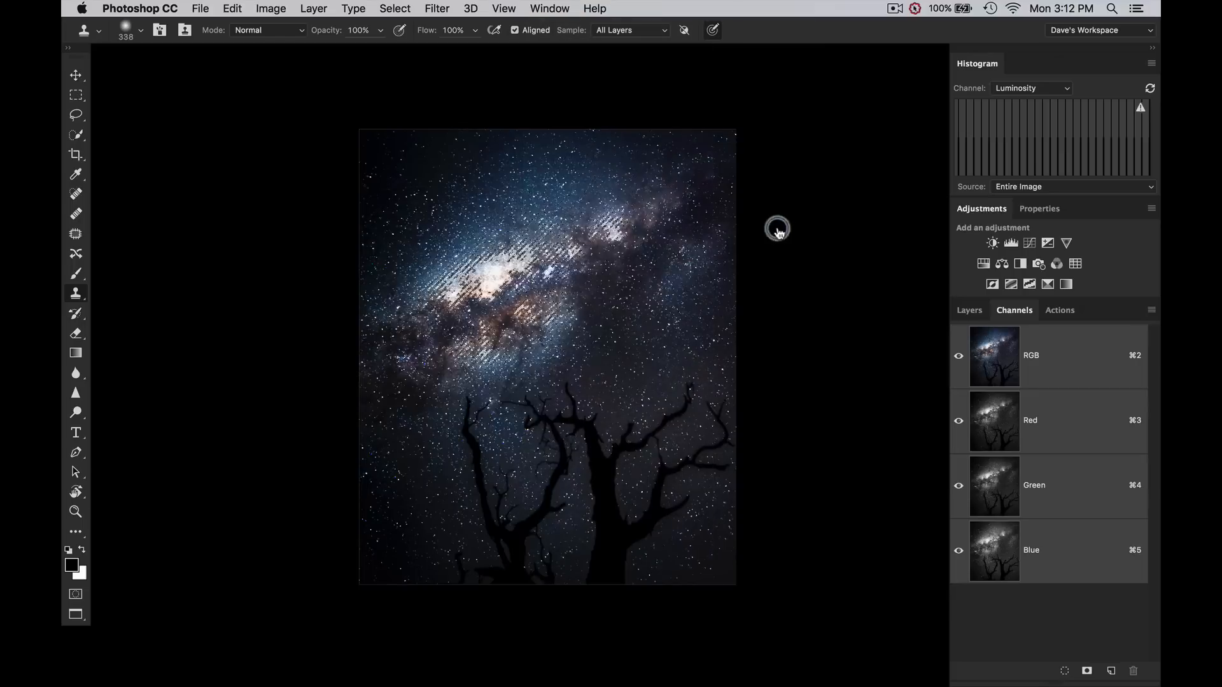
{"action": "left_click", "coordinate": [1030, 89]}
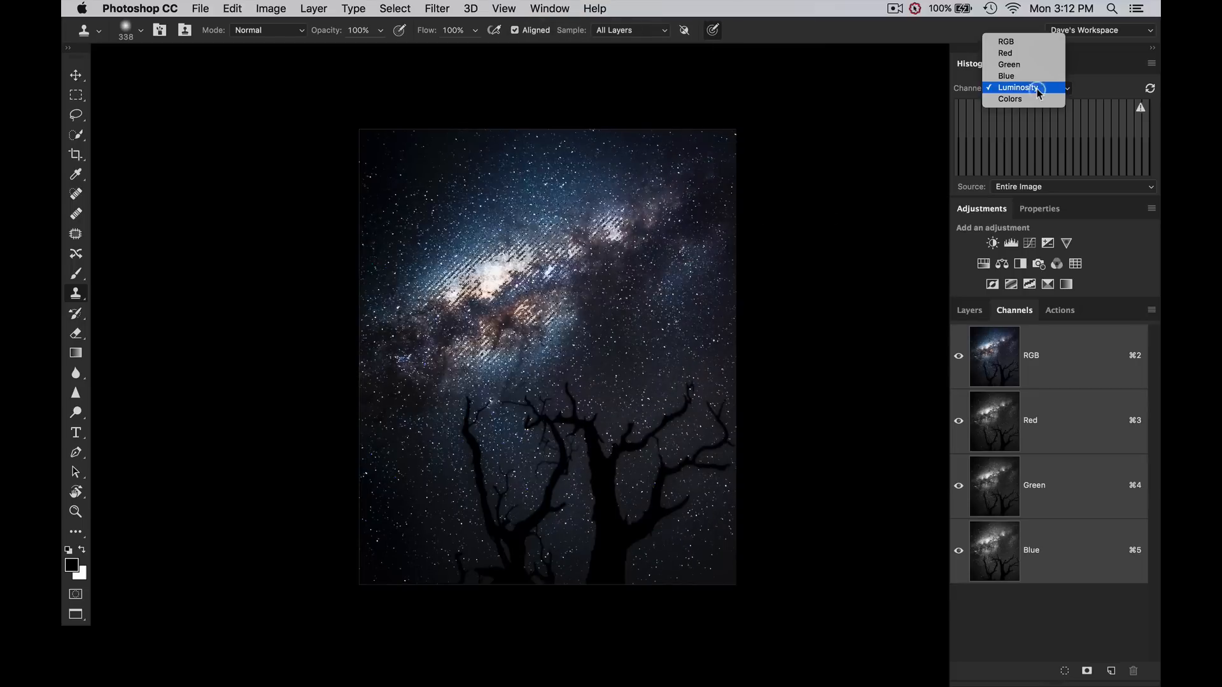
Step: Show the RGB channel in the histogram and save the active selection as a channel named "Lights"
{"action": "left_click", "coordinate": [1009, 50]}
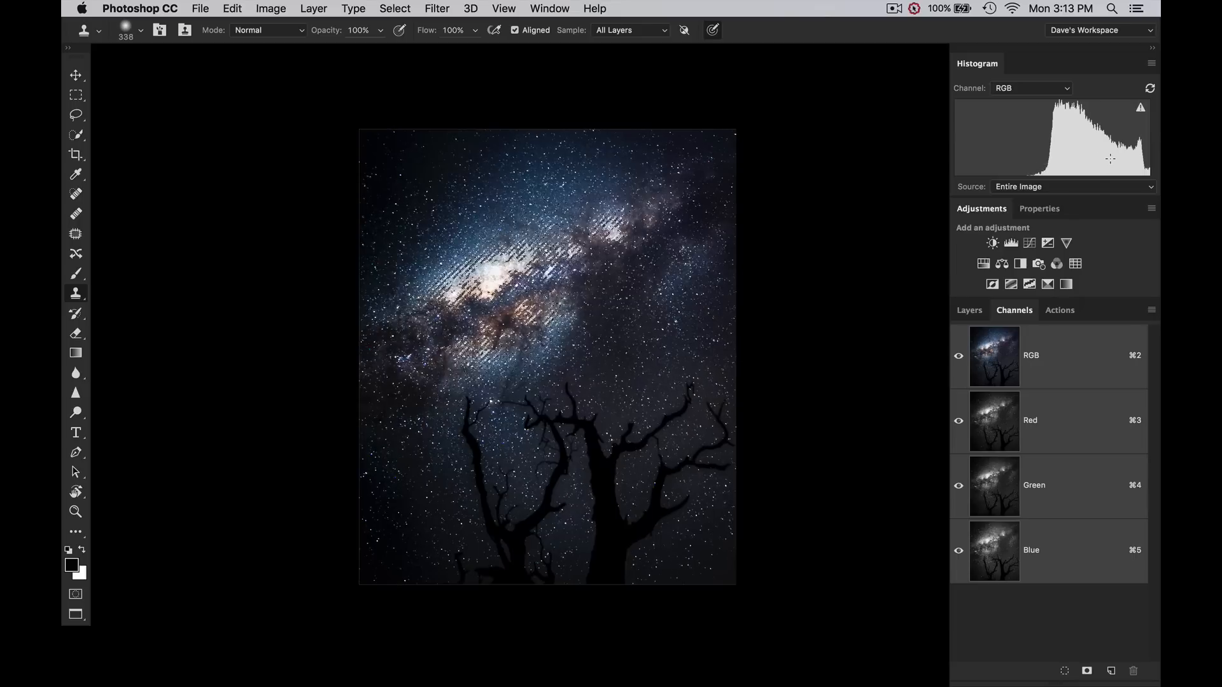
{"action": "left_click", "coordinate": [1086, 671]}
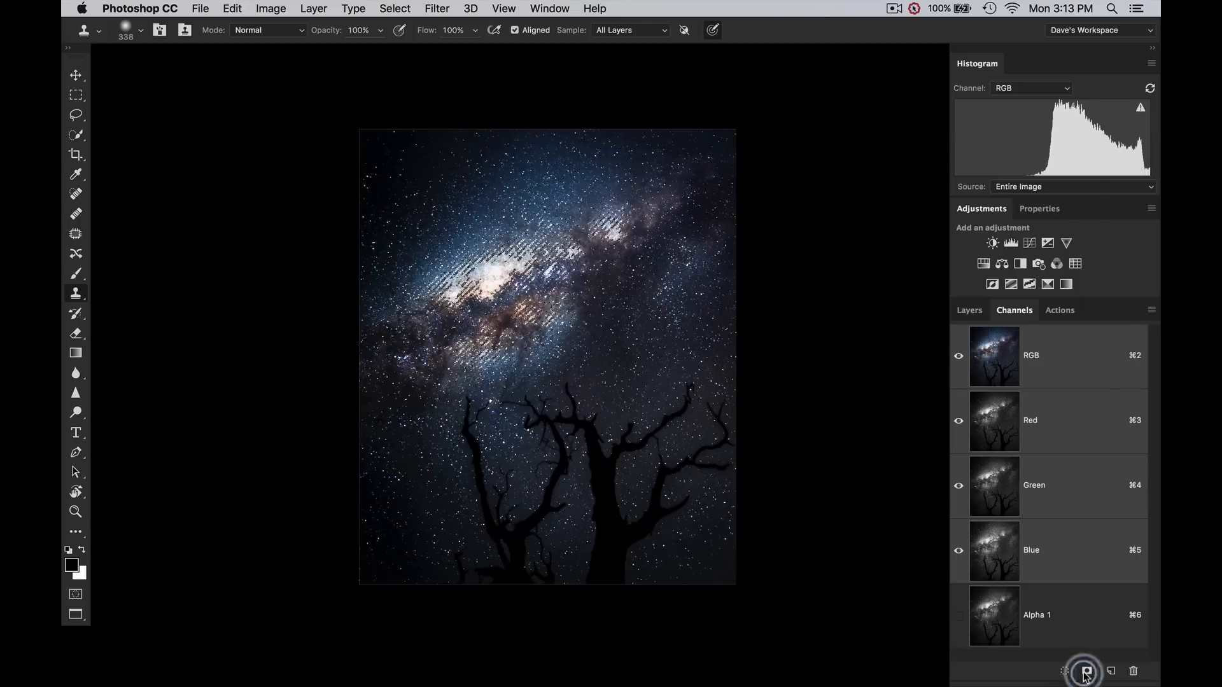
{"action": "double_click", "coordinate": [1033, 615]}
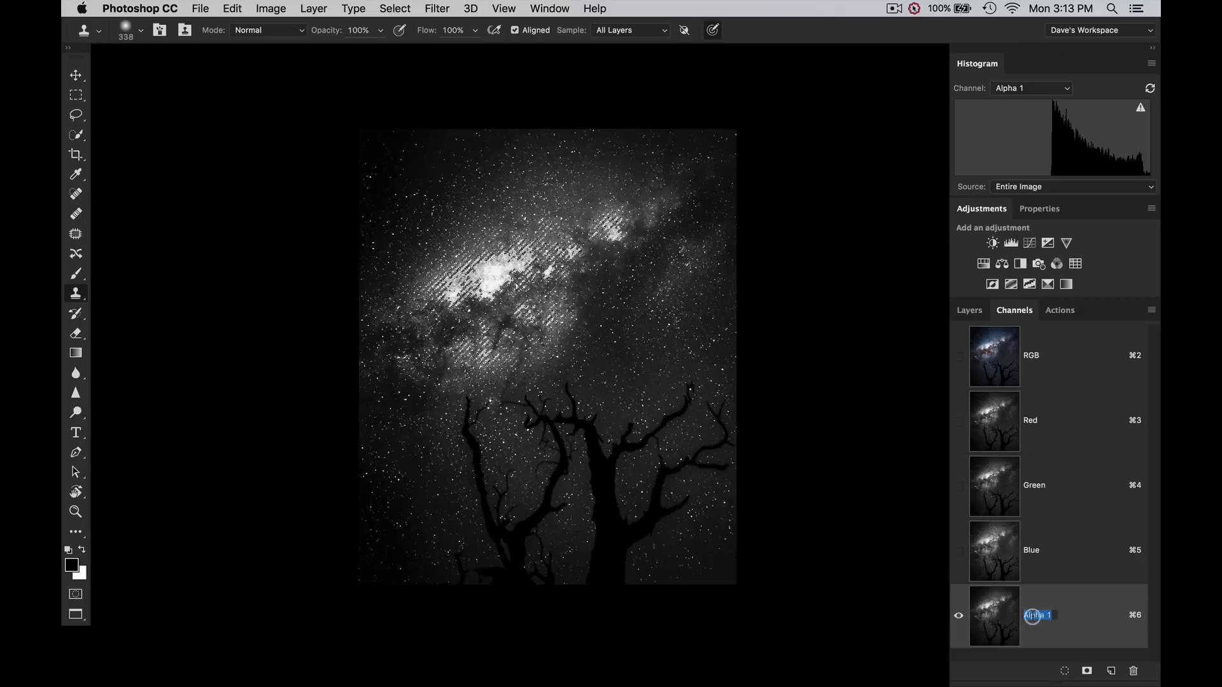
{"action": "type", "text": "Lights"}
{"action": "key", "text": "Return"}
Step: Invert the selection and save it as a new channel named "Darks"
{"action": "key", "text": "shift"}
{"action": "key", "text": "super"}
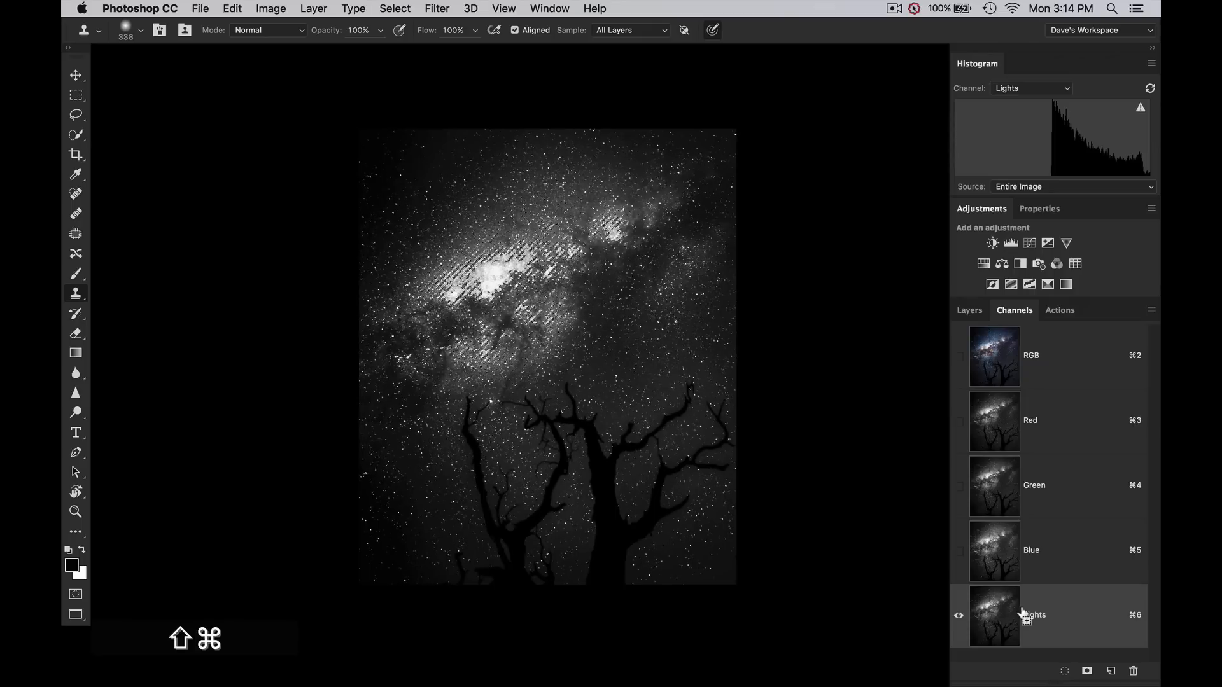
{"action": "key", "text": "shift+super+i"}
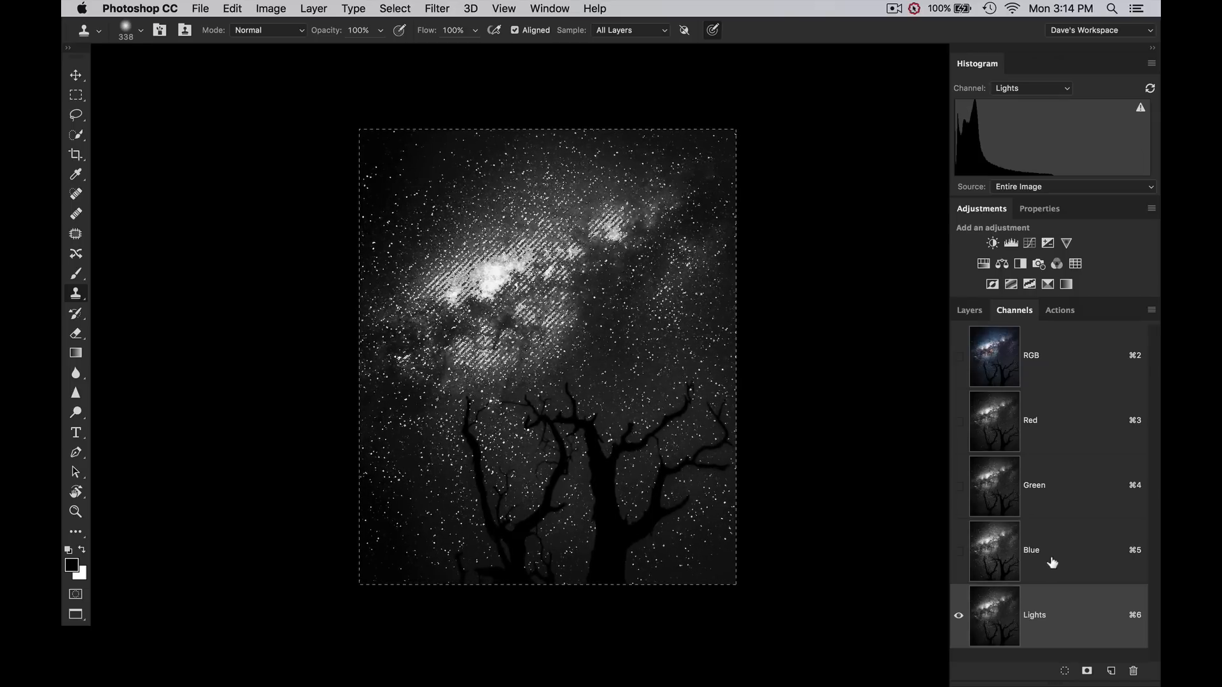
{"action": "left_click", "coordinate": [1085, 671]}
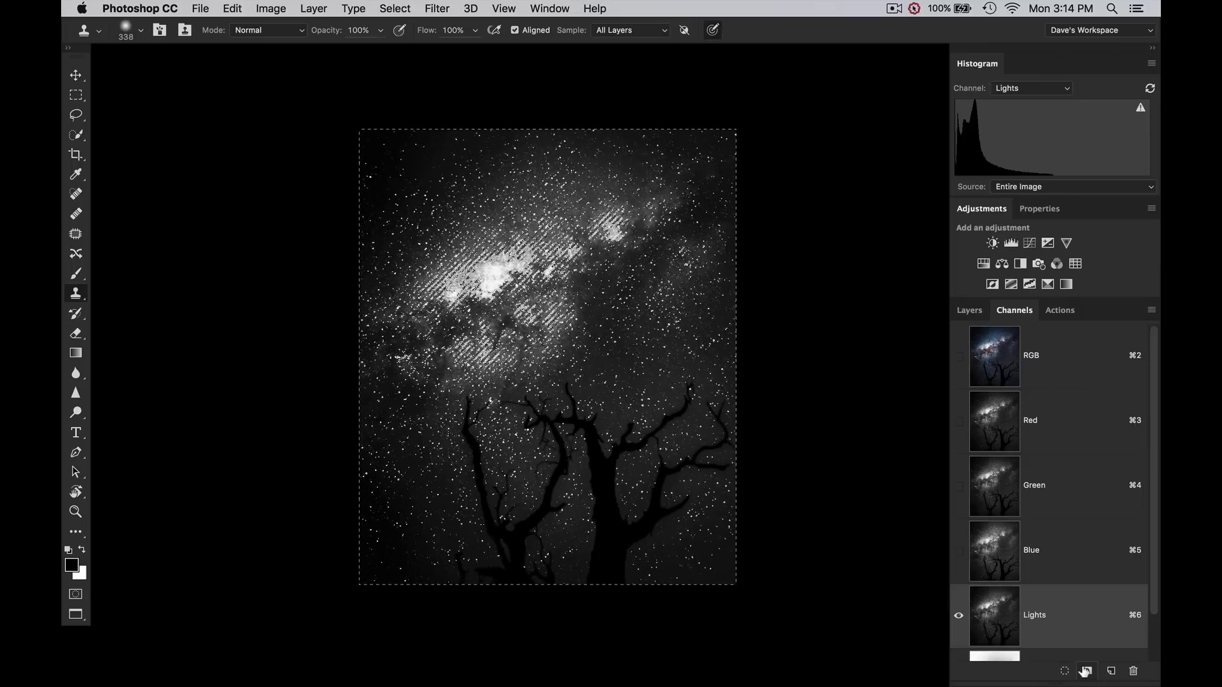
{"action": "double_click", "coordinate": [1033, 629]}
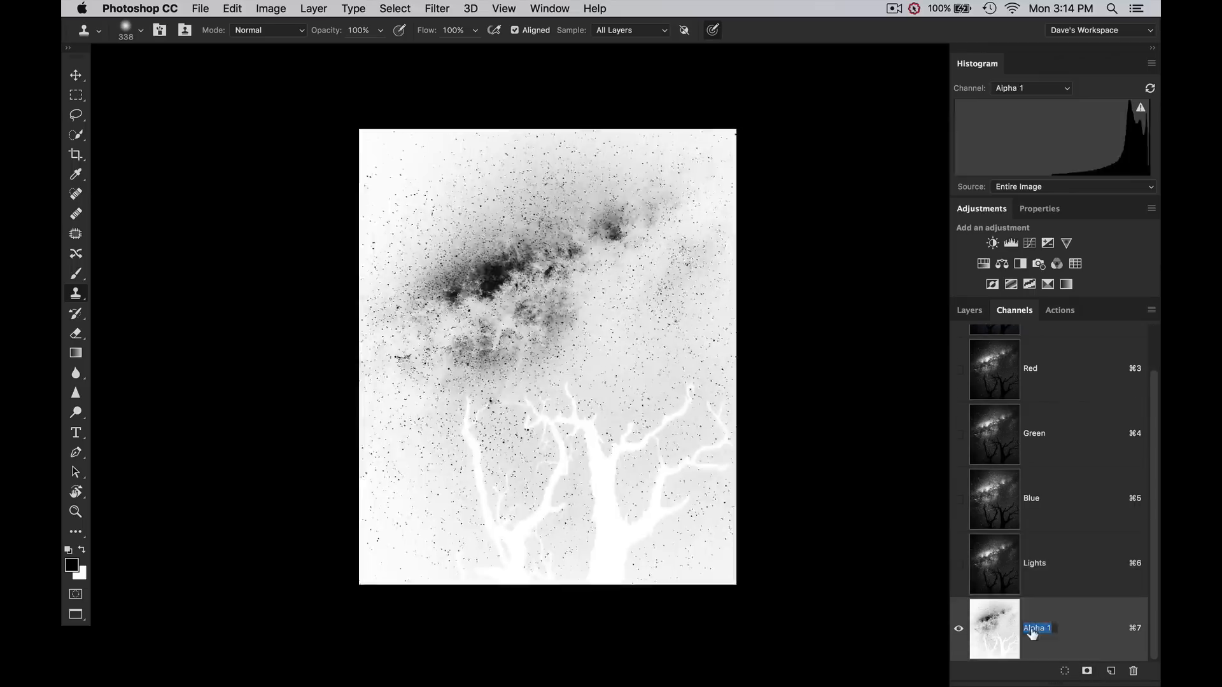
{"action": "type", "text": "Dakr"}
{"action": "key", "text": "BackSpace"}
{"action": "key", "text": "BackSpace"}
{"action": "type", "text": "rks"}
{"action": "key", "text": "Return"}
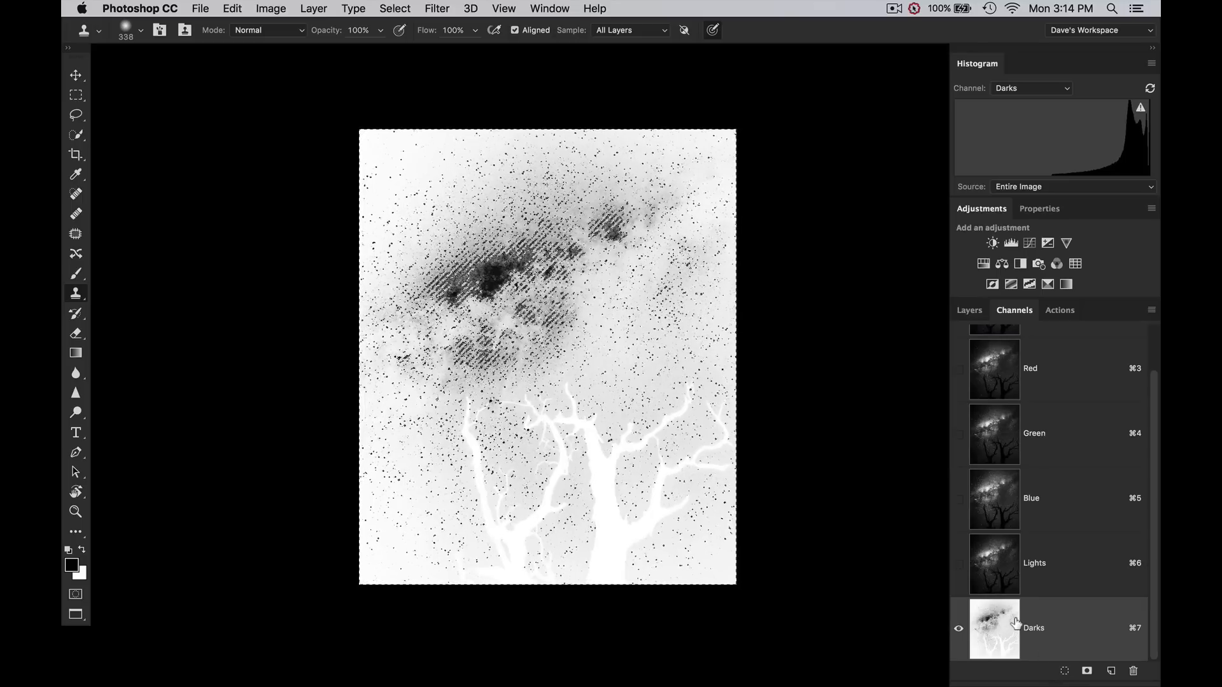
Step: Set the histogram back to displaying the RGB channel
{"action": "left_click", "coordinate": [1022, 89]}
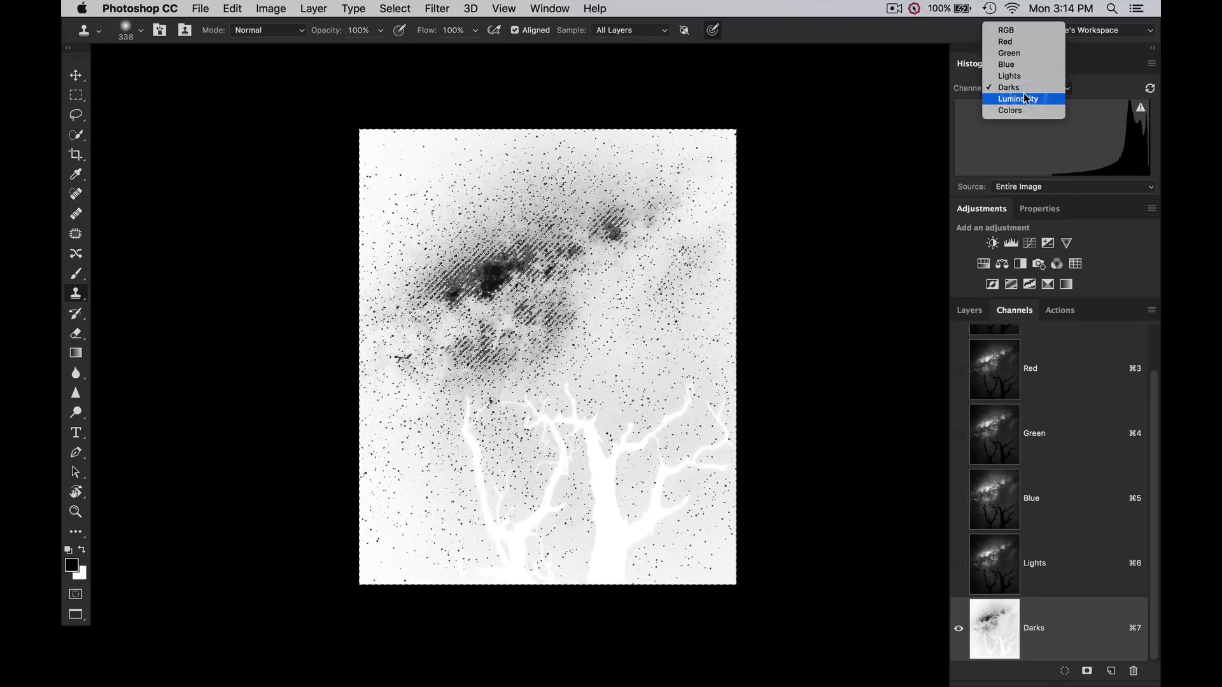
{"action": "left_click", "coordinate": [1007, 29]}
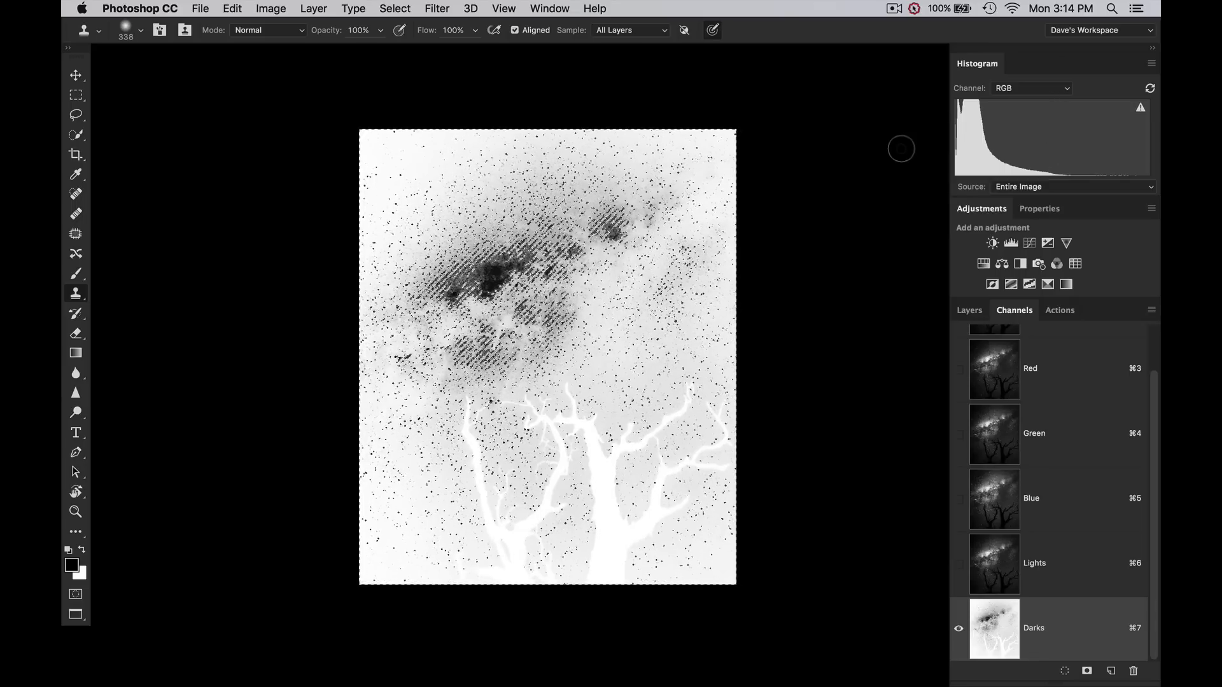
{"action": "scroll", "coordinate": [935, 429], "scroll_direction": "down", "scroll_amount": 2}
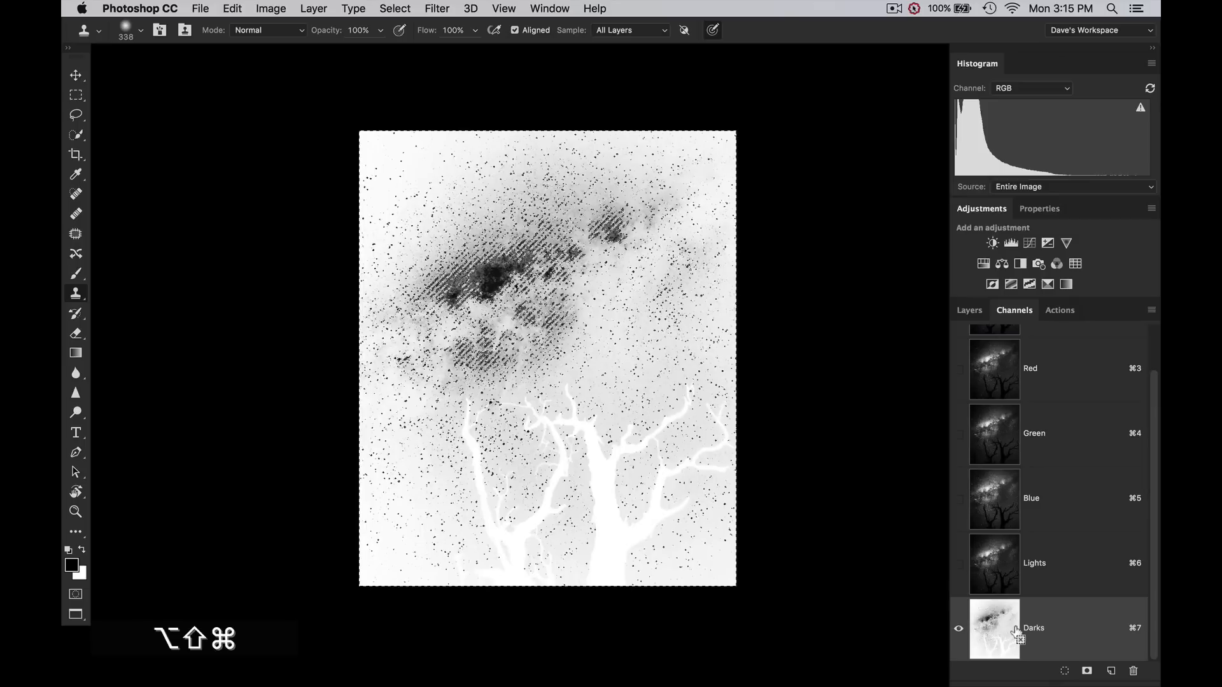
Step: Intersect the selection with the Darks channel and save the result as a channel named "Dark Darks"
{"action": "left_click", "coordinate": [991, 630], "text": "alt+shift+super"}
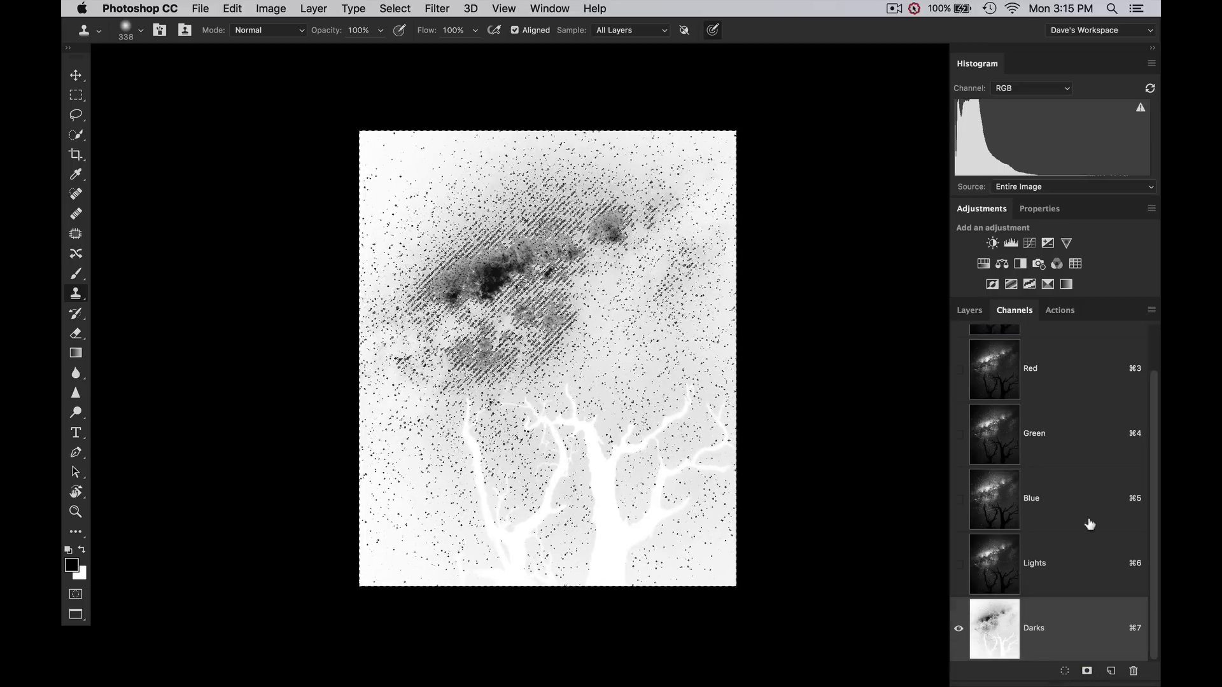
{"action": "left_click", "coordinate": [1086, 671]}
{"action": "left_click", "coordinate": [1037, 630]}
{"action": "double_click", "coordinate": [1038, 630]}
{"action": "type", "text": "Dark Darks"}
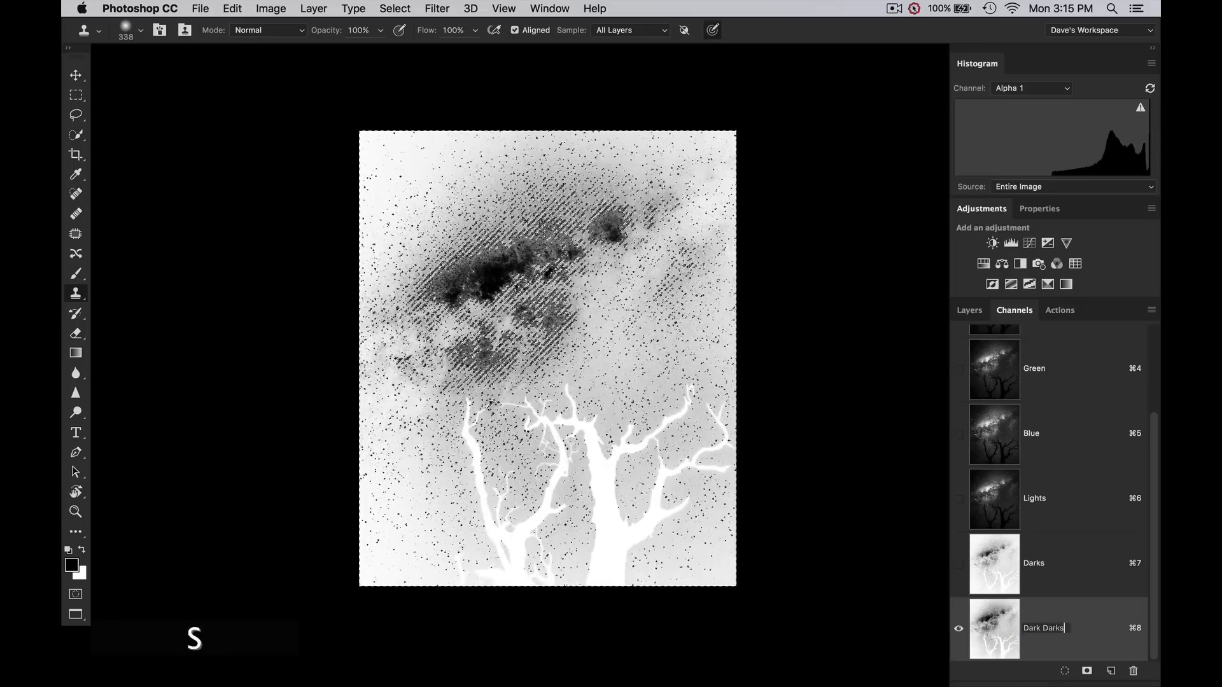
{"action": "key", "text": "Return"}
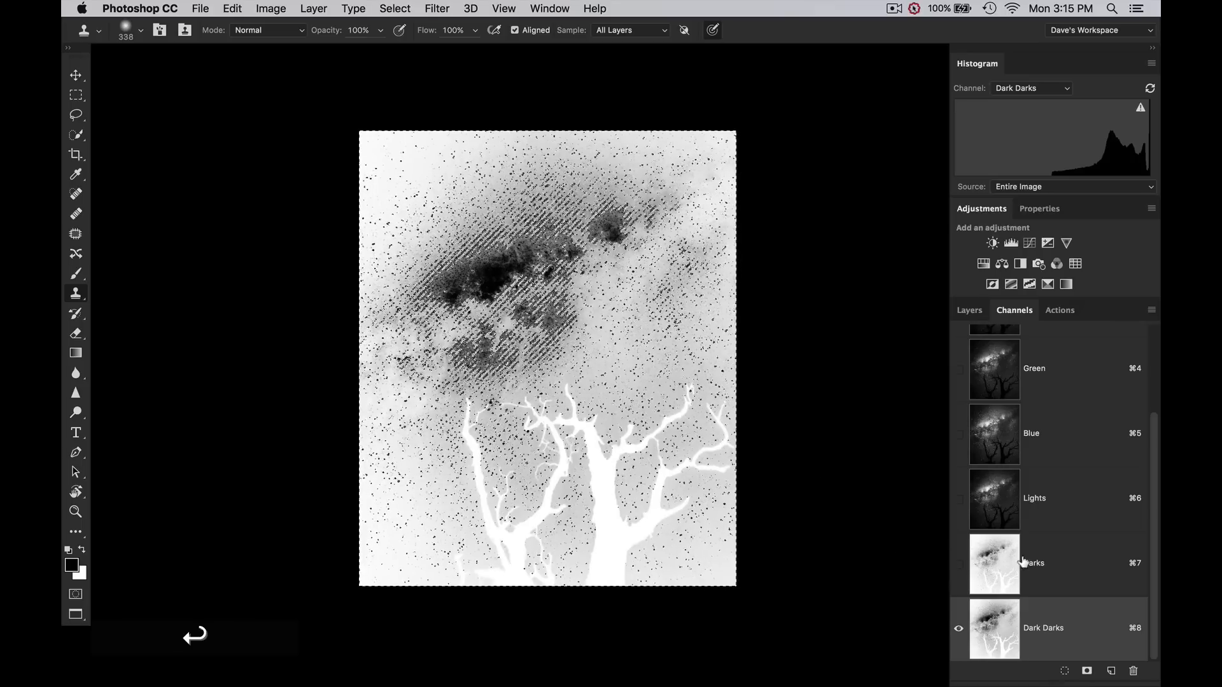
Step: Intersect the selection with the Dark Darks channel, save it as a channel named "Super Darks", and deselect
{"action": "left_click", "coordinate": [983, 619], "text": "alt+shift+super"}
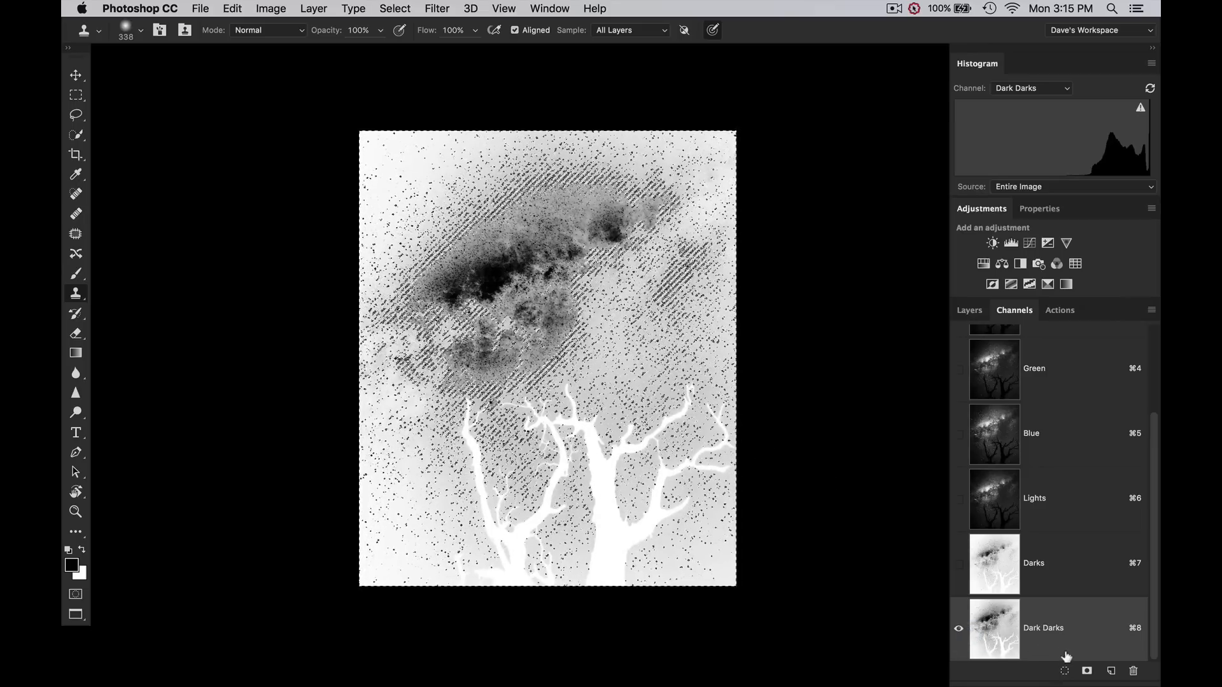
{"action": "left_click", "coordinate": [1088, 672]}
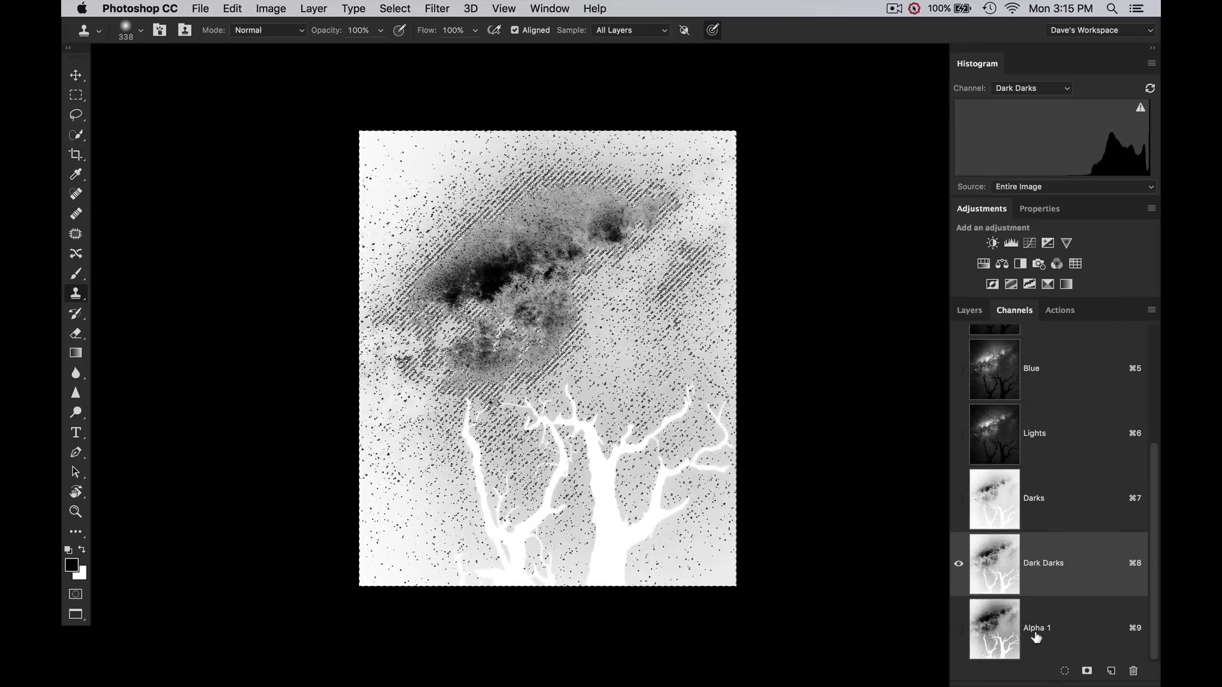
{"action": "double_click", "coordinate": [1036, 629]}
{"action": "type", "text": "Super "}
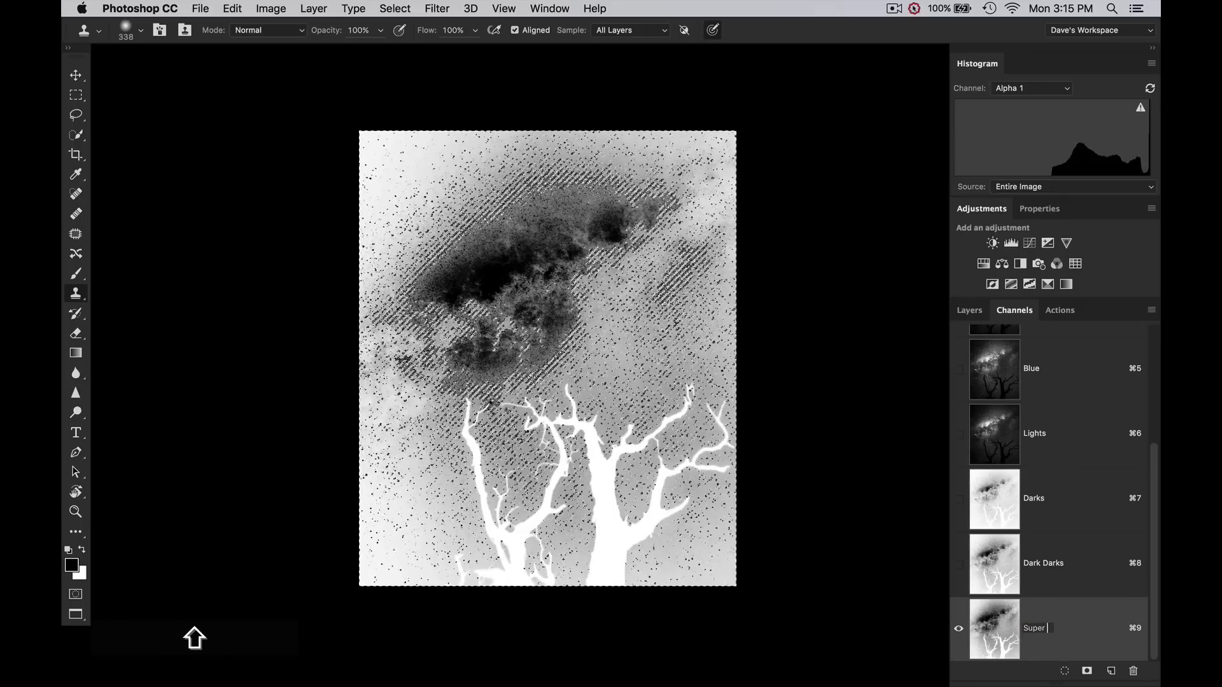
{"action": "type", "text": "Darks"}
{"action": "key", "text": "Return"}
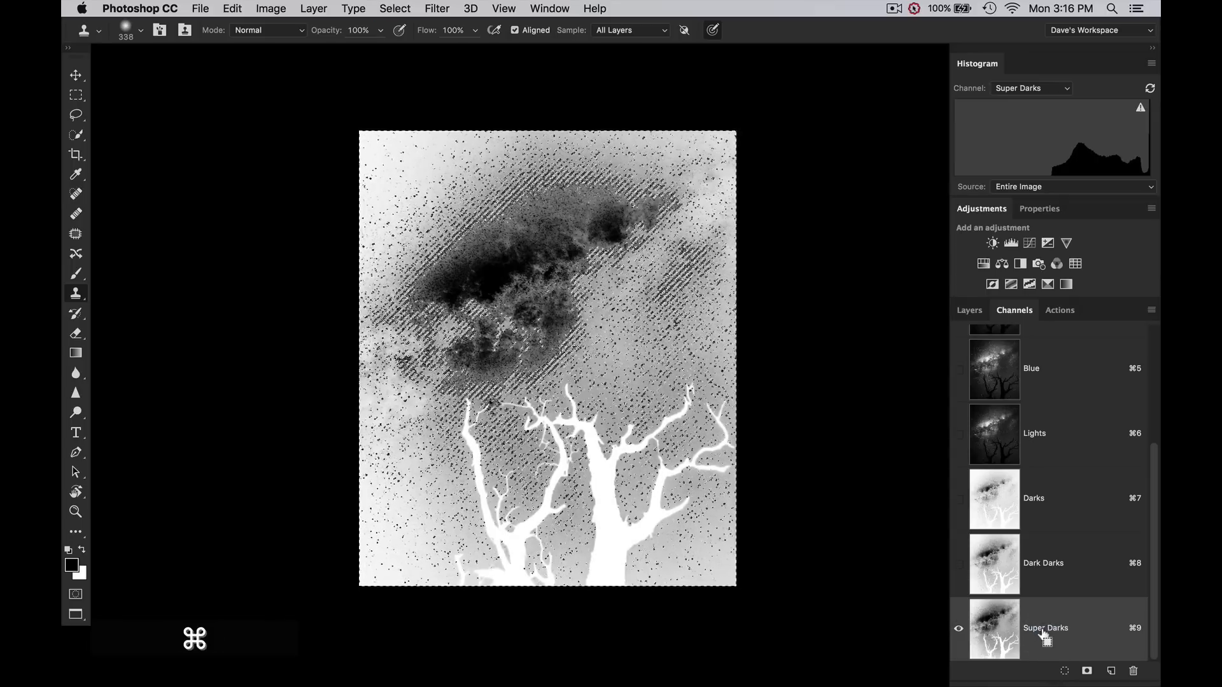
{"action": "key", "text": "super+d"}
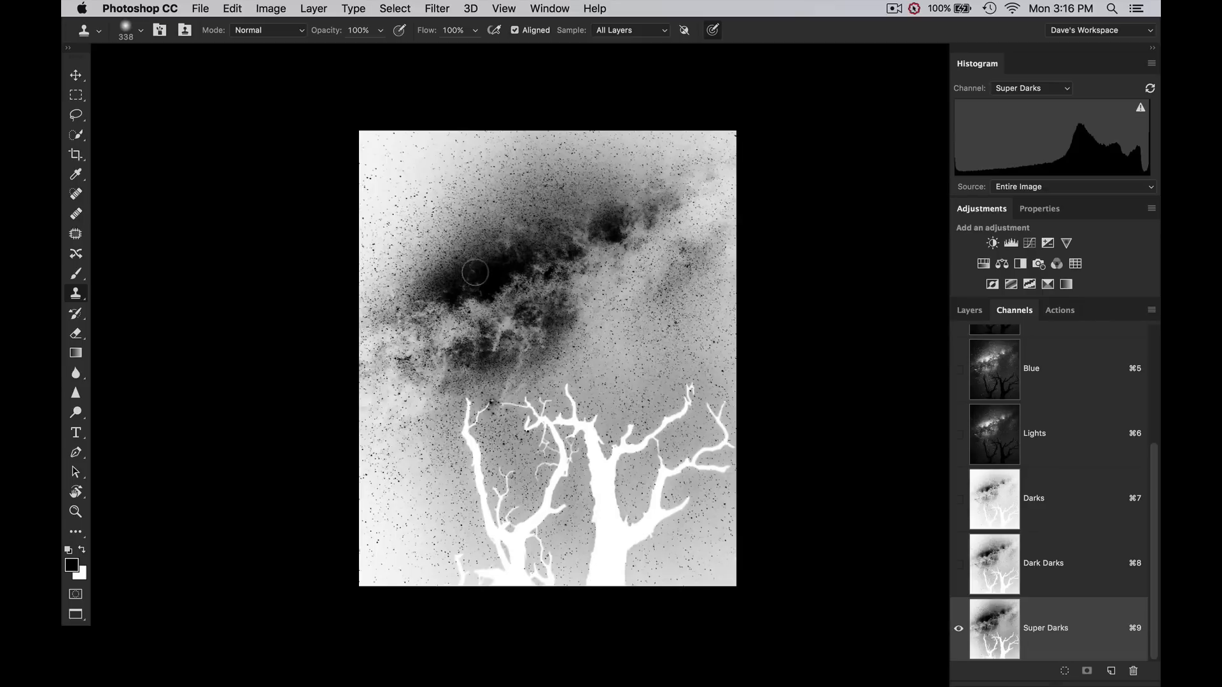
Step: Inspect the Super Darks mask up close and rename its channel "Super Darks / Noise REduction"
{"action": "scroll", "coordinate": [475, 273], "scroll_direction": "up", "scroll_amount": 3}
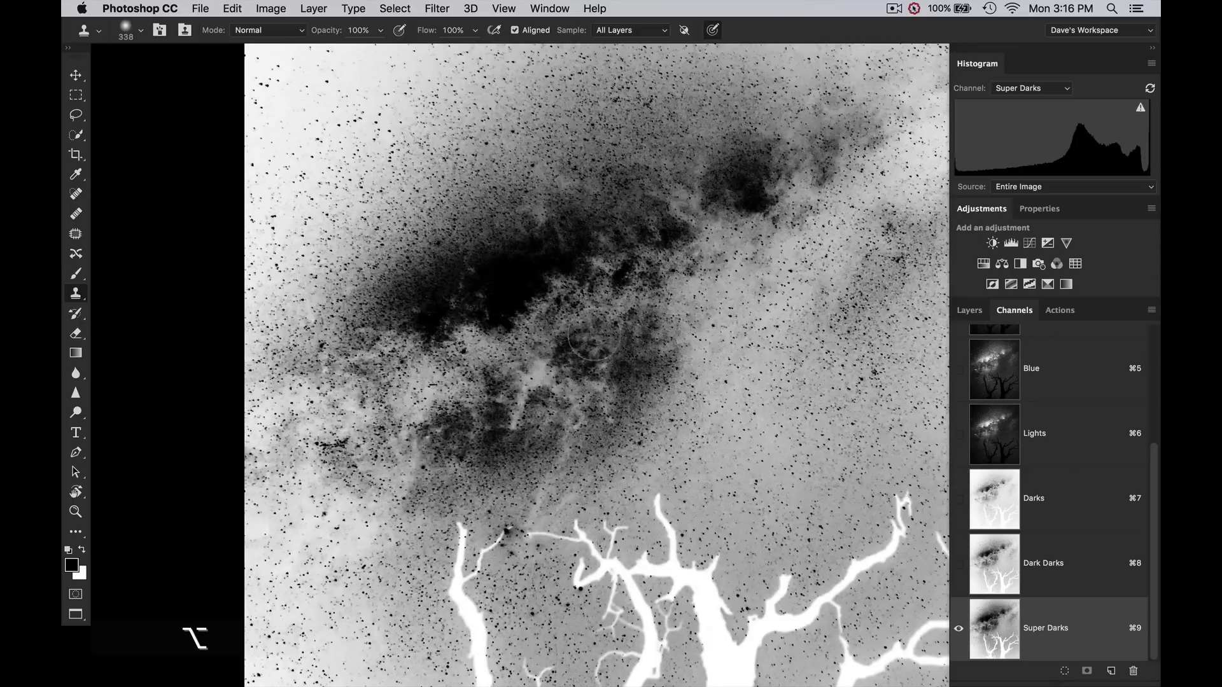
{"action": "scroll", "coordinate": [601, 255], "scroll_direction": "down", "scroll_amount": 3}
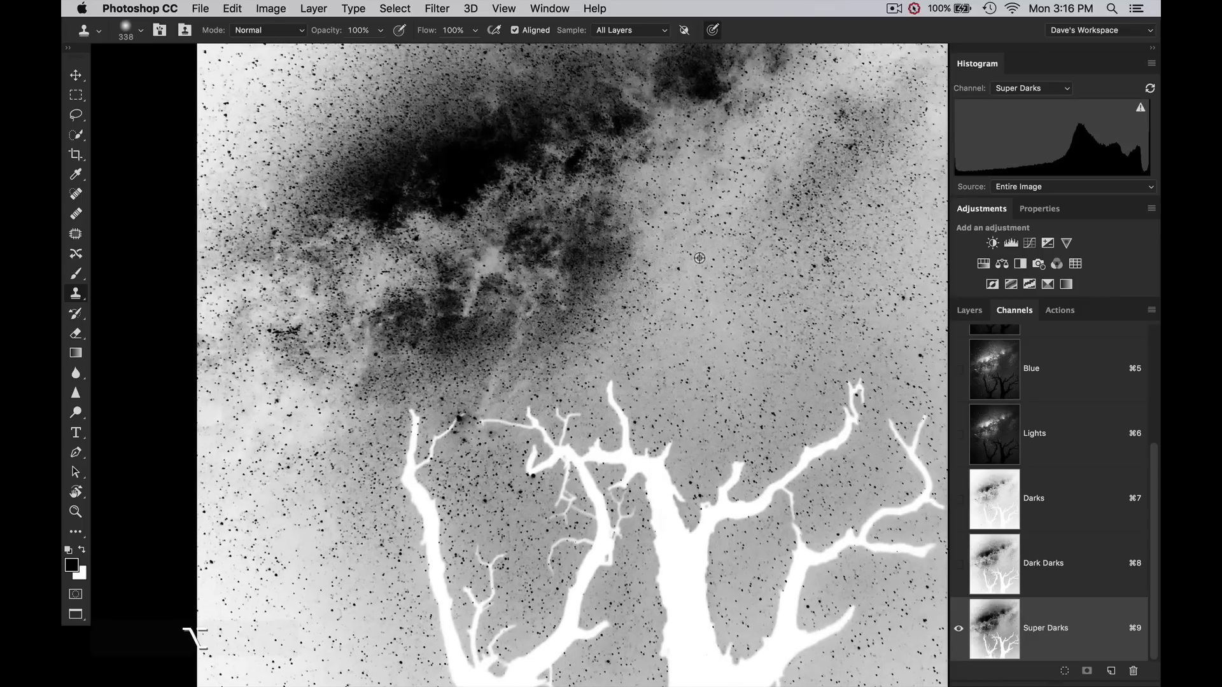
{"action": "right_click", "coordinate": [700, 257]}
{"action": "left_click", "coordinate": [1069, 624]}
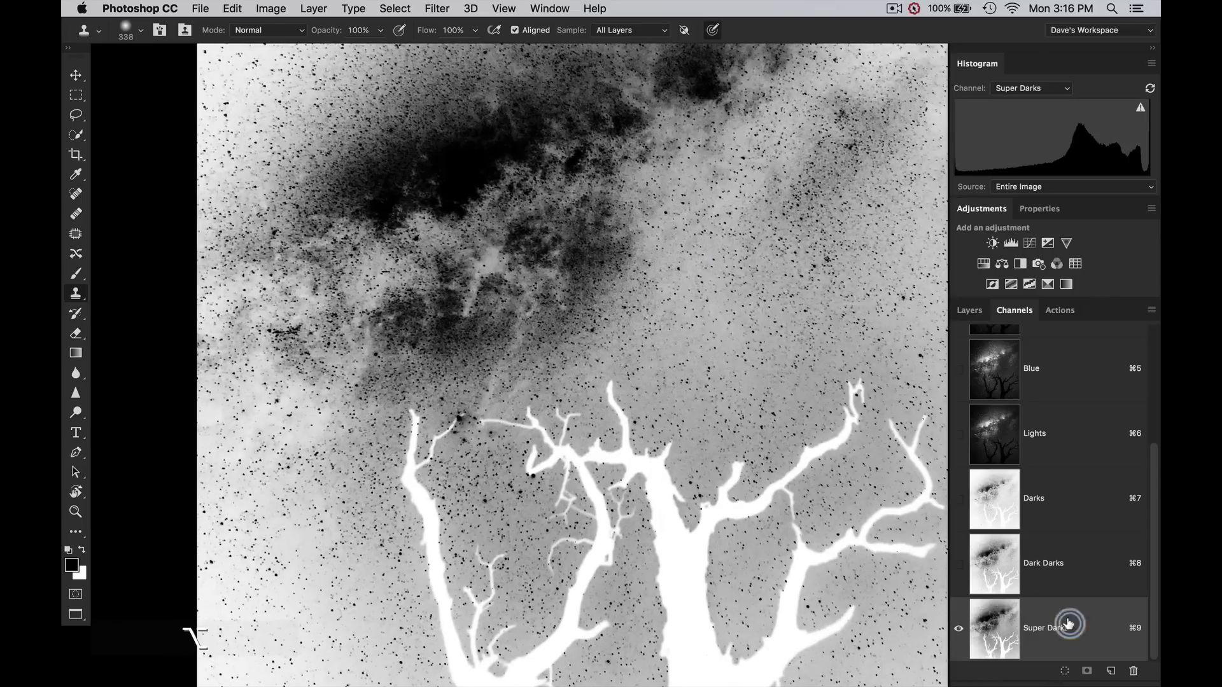
{"action": "double_click", "coordinate": [1069, 627]}
{"action": "type", "text": "/ Noise REduction"}
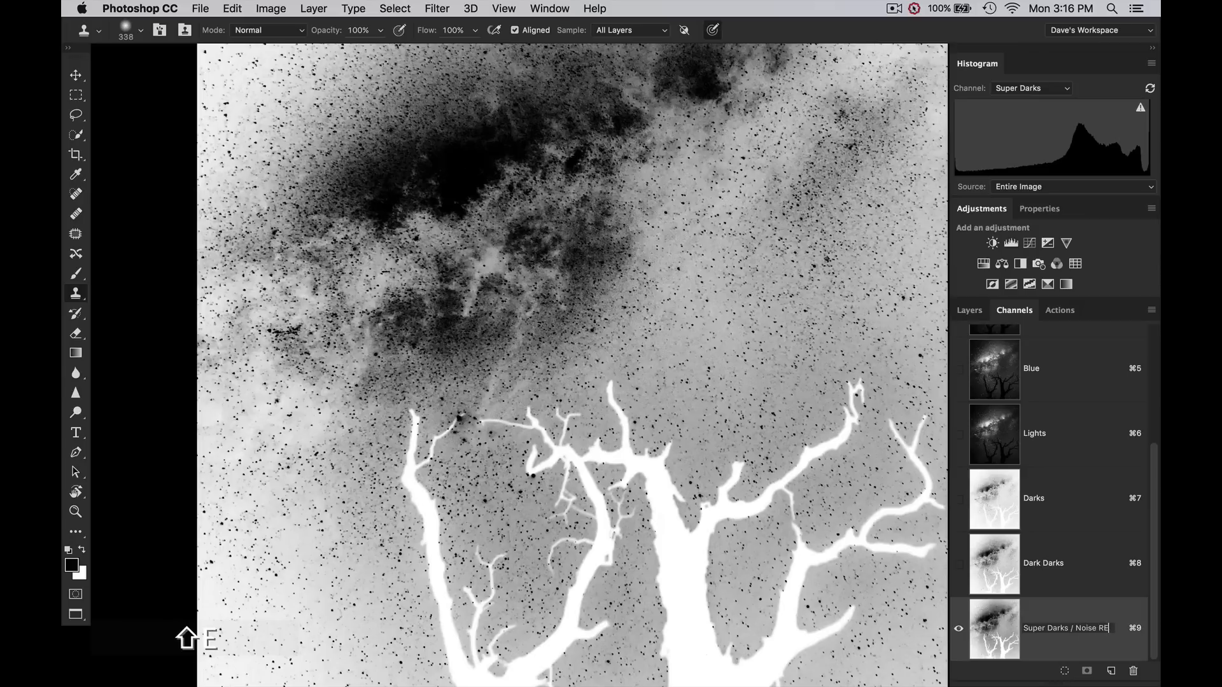
{"action": "key", "text": "Return"}
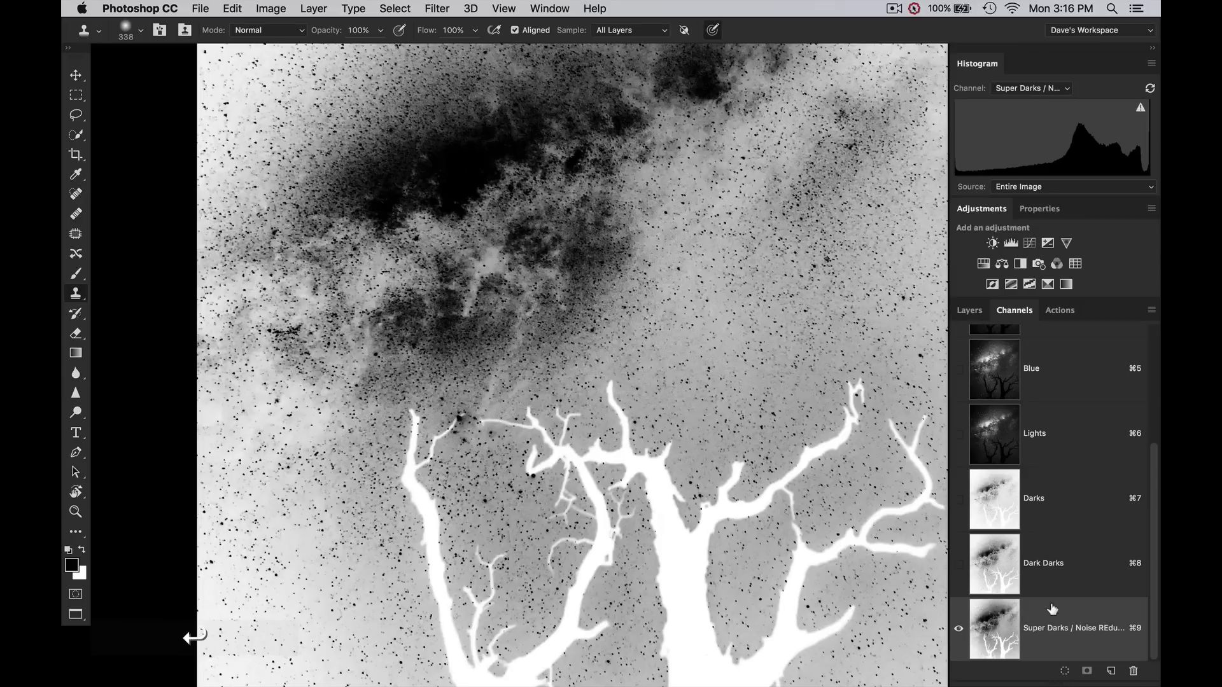
Step: Load the Super Darks channel as a selection, intersect it with itself, save it as a channel named "Ultra Darks", and deselect
{"action": "left_click", "coordinate": [1001, 575]}
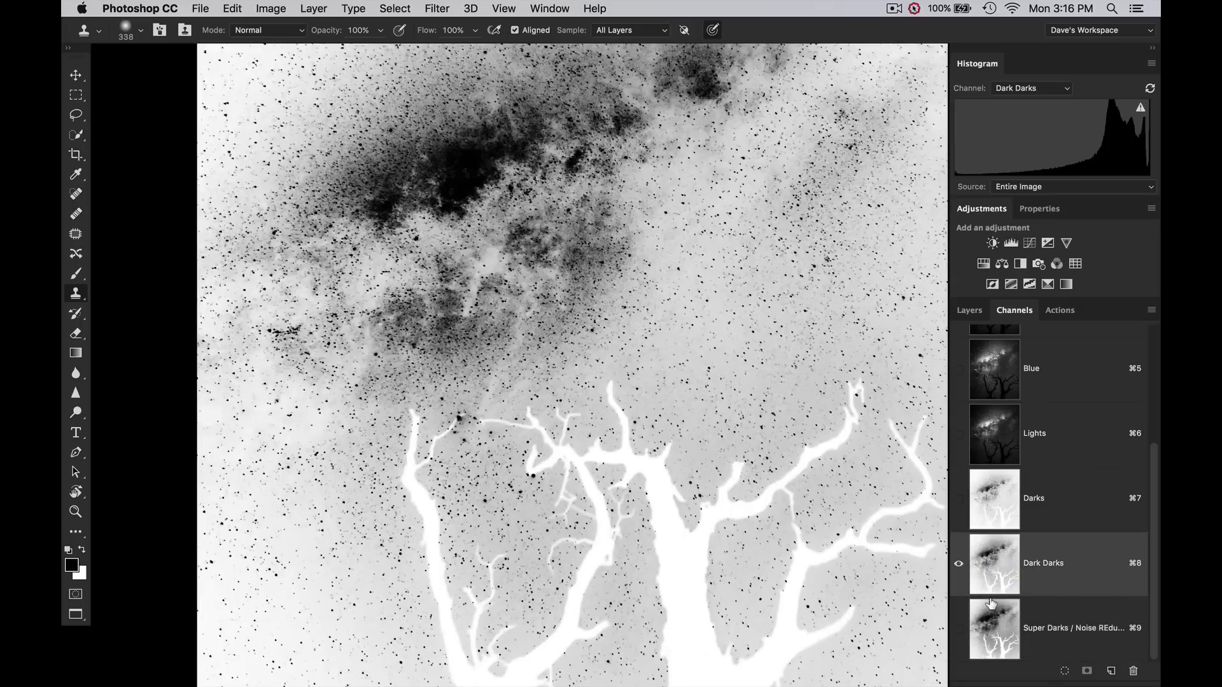
{"action": "left_click", "coordinate": [991, 611]}
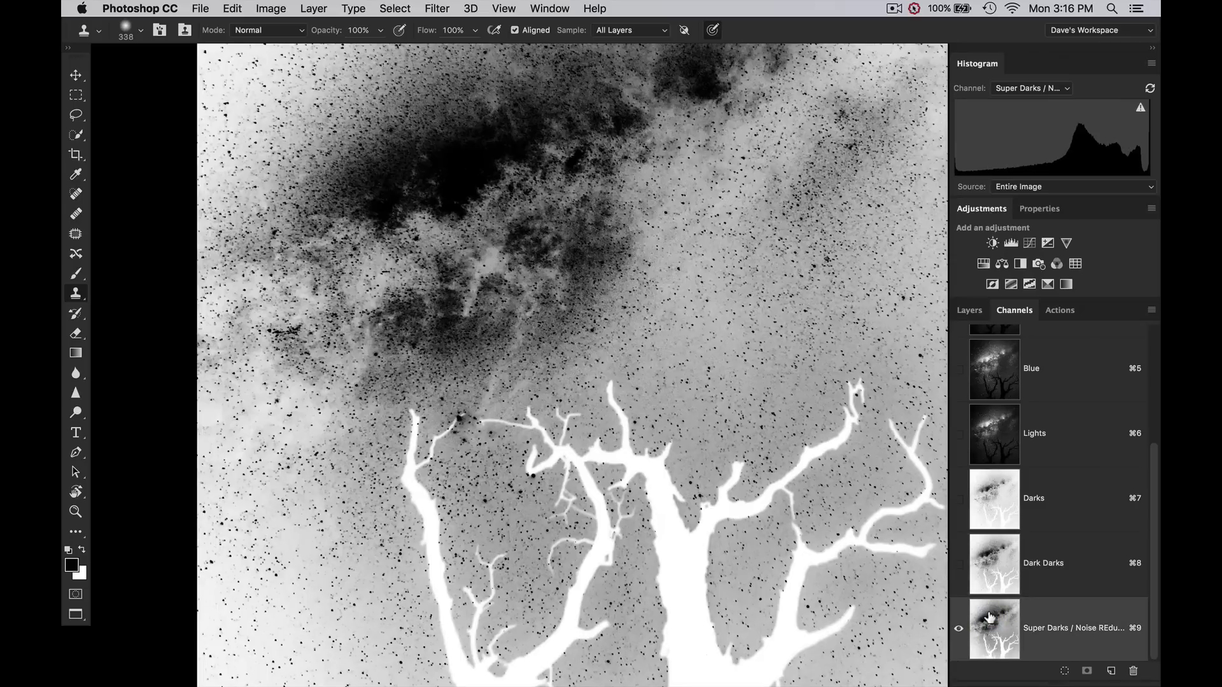
{"action": "left_click", "coordinate": [1063, 671]}
{"action": "scroll", "coordinate": [665, 317], "scroll_direction": "down", "scroll_amount": 3}
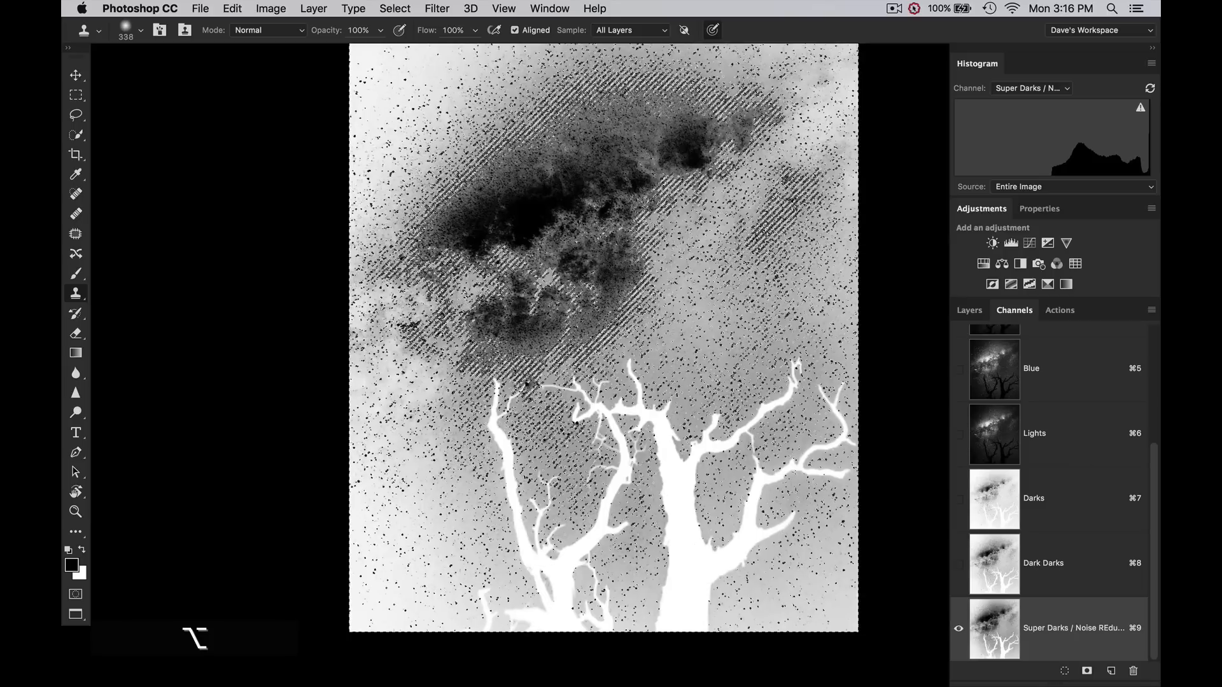
{"action": "left_click", "coordinate": [983, 623], "text": "alt+shift+super"}
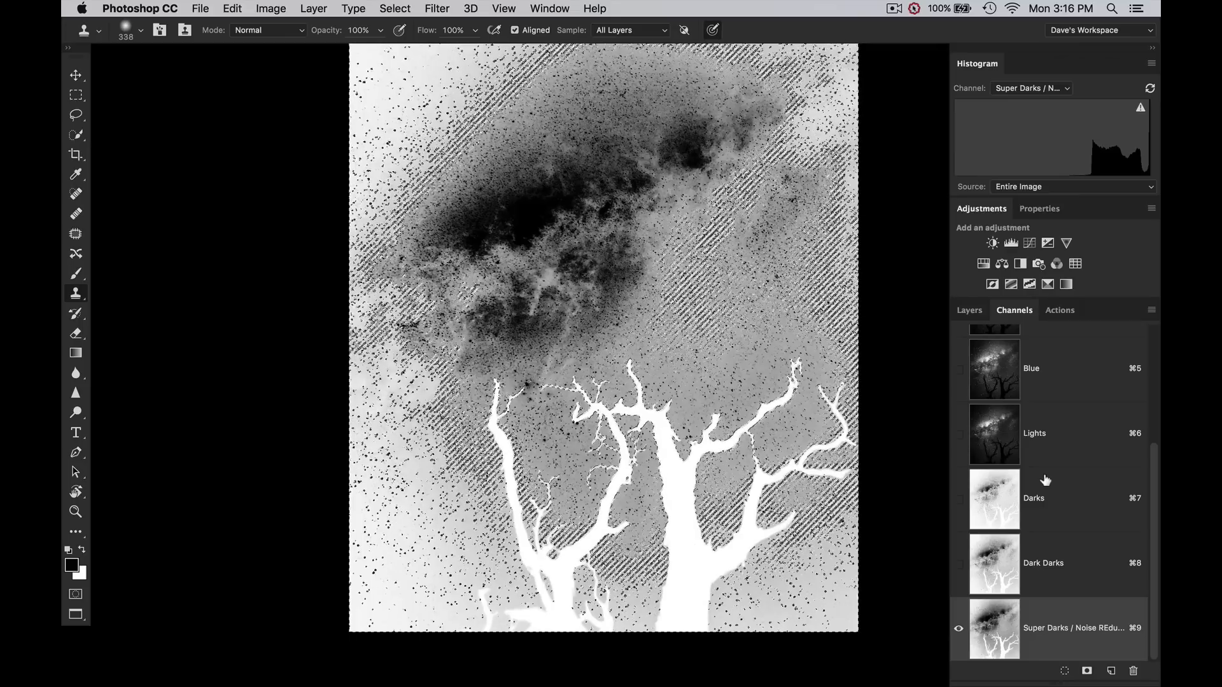
{"action": "left_click", "coordinate": [1089, 670]}
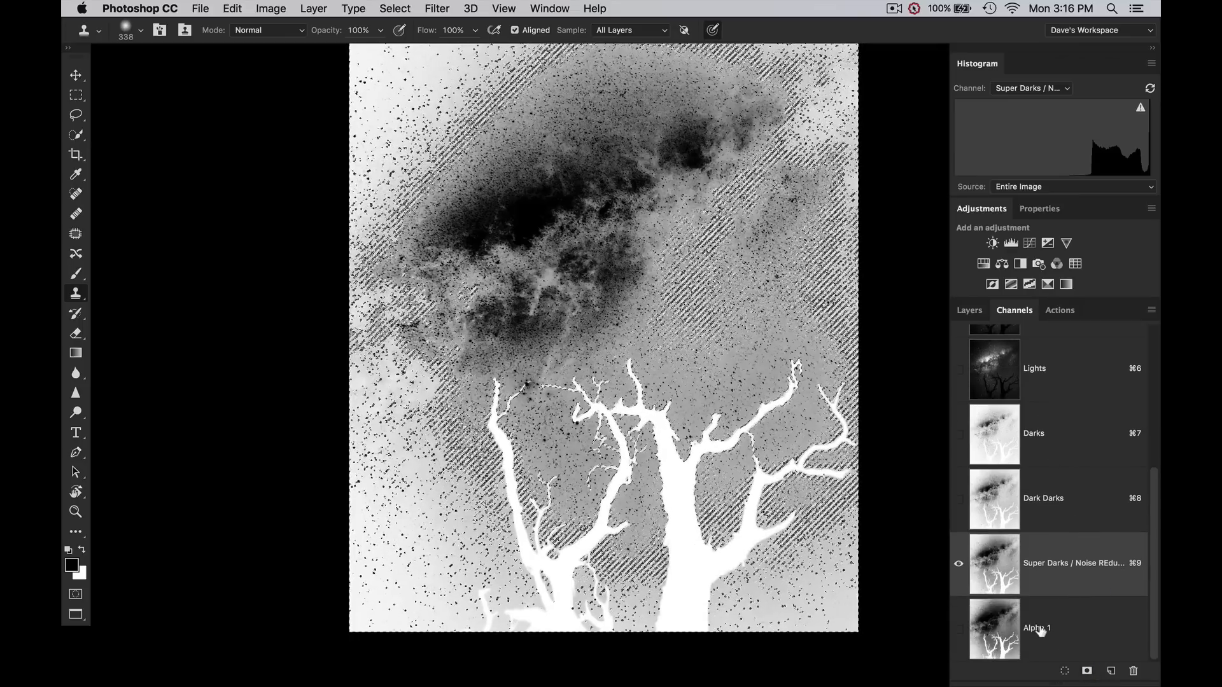
{"action": "double_click", "coordinate": [1037, 629]}
{"action": "type", "text": "Ultra Darks"}
{"action": "key", "text": "Return"}
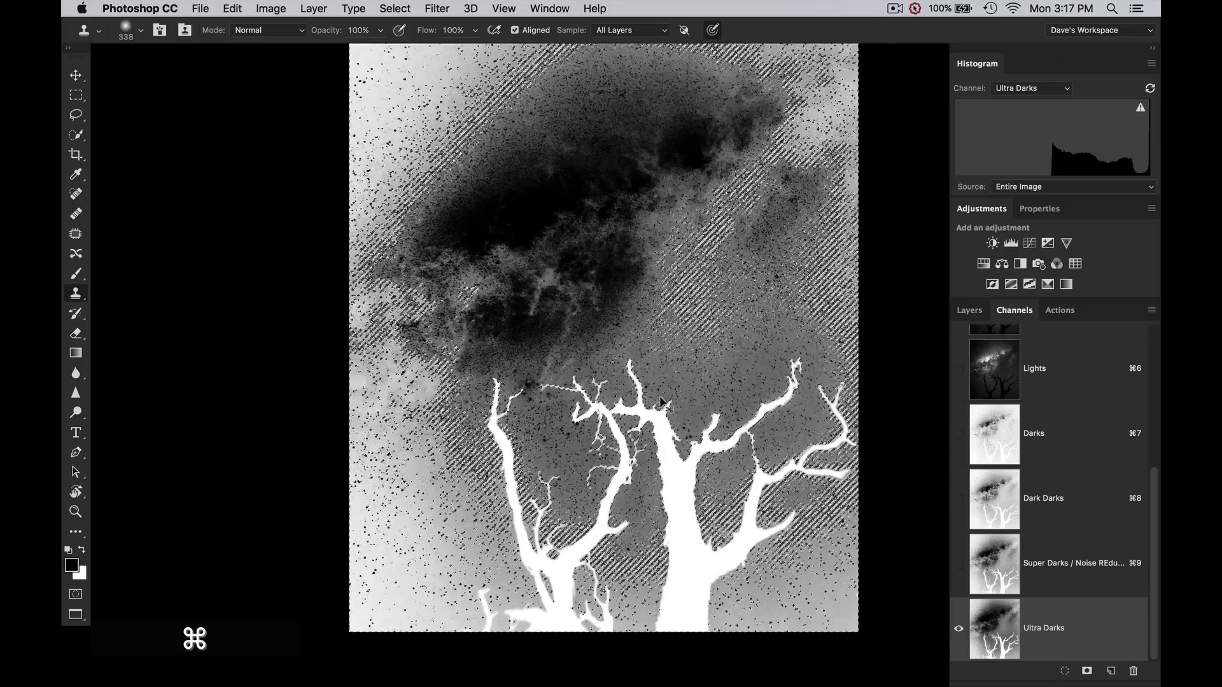
{"action": "key", "text": "super+d"}
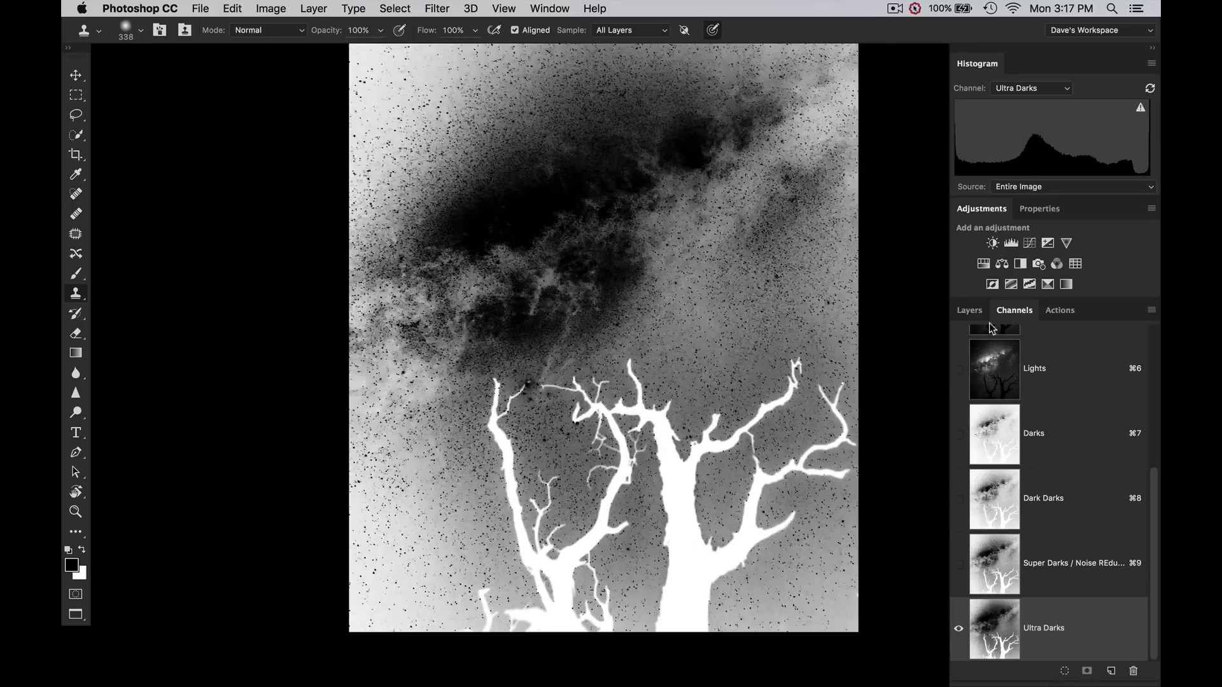
Step: Compare the Darks, Dark Darks, Super Darks and Ultra Darks masks by viewing each channel on its own
{"action": "left_click", "coordinate": [1014, 568]}
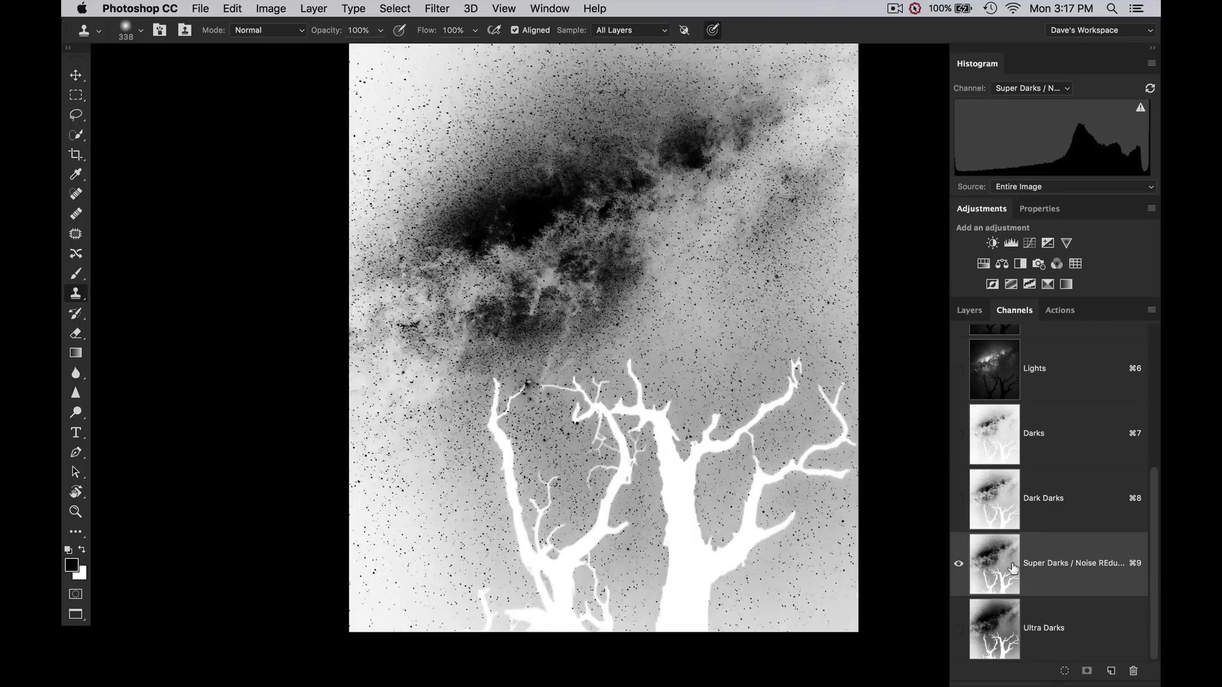
{"action": "left_click", "coordinate": [1048, 627]}
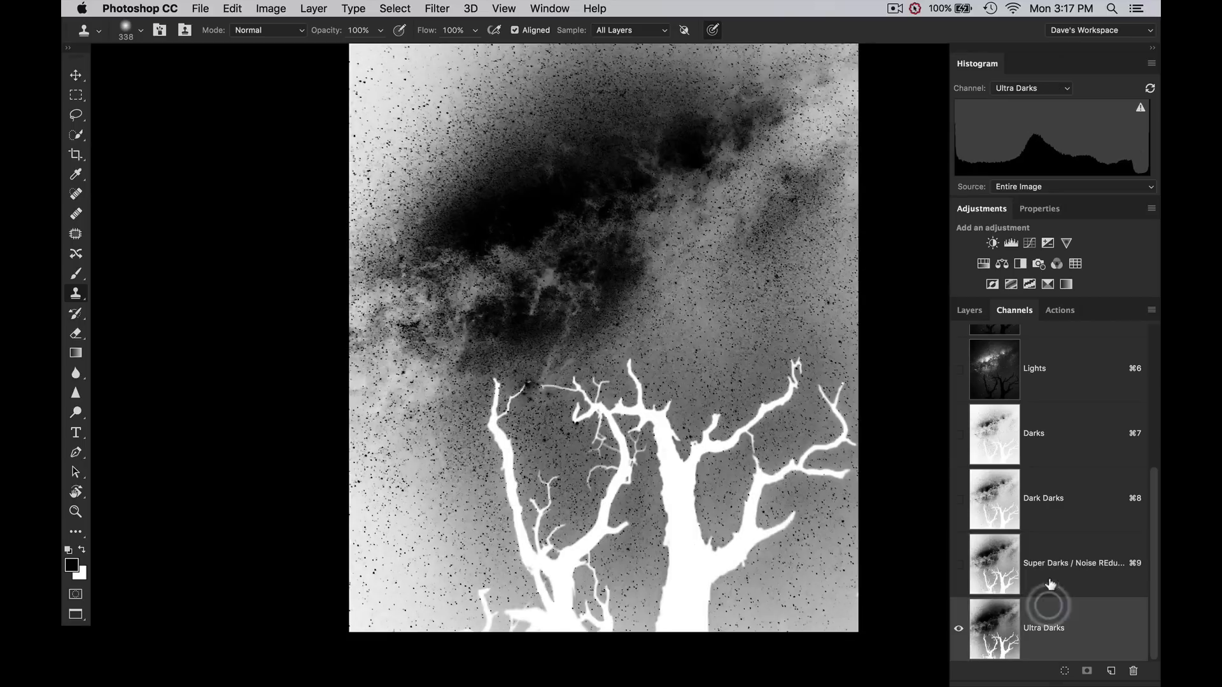
{"action": "left_click", "coordinate": [1047, 446]}
{"action": "left_click", "coordinate": [1043, 509]}
{"action": "left_click", "coordinate": [1039, 560]}
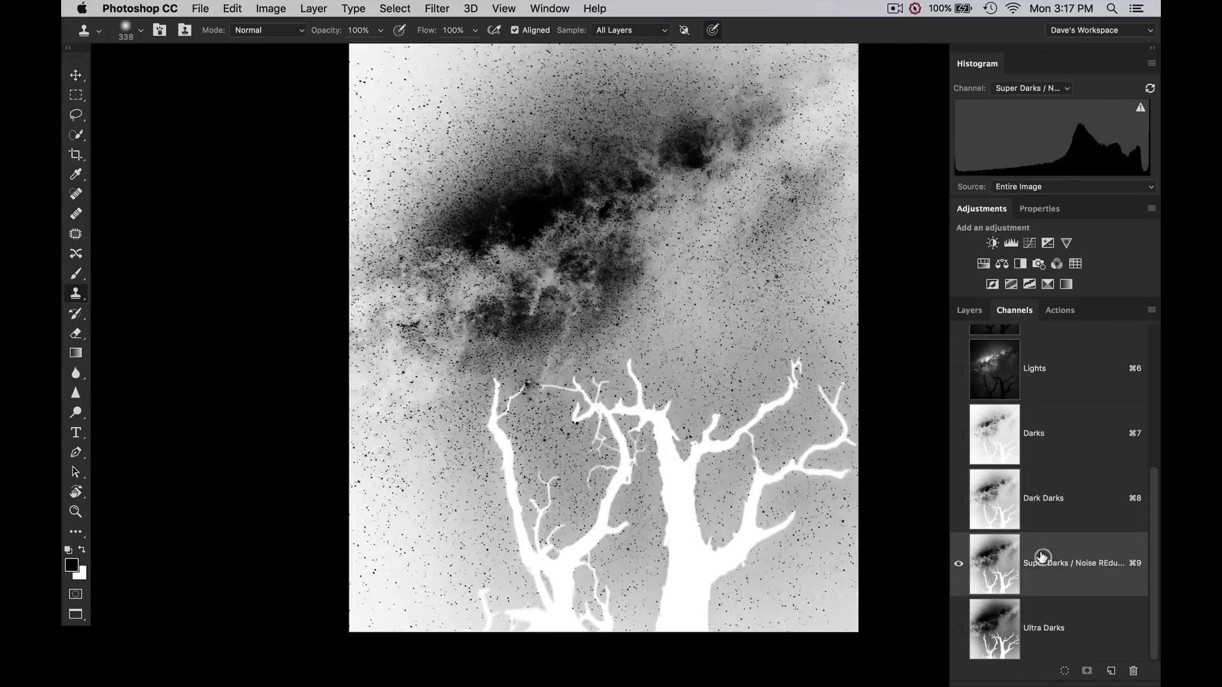
{"action": "left_click", "coordinate": [1035, 608]}
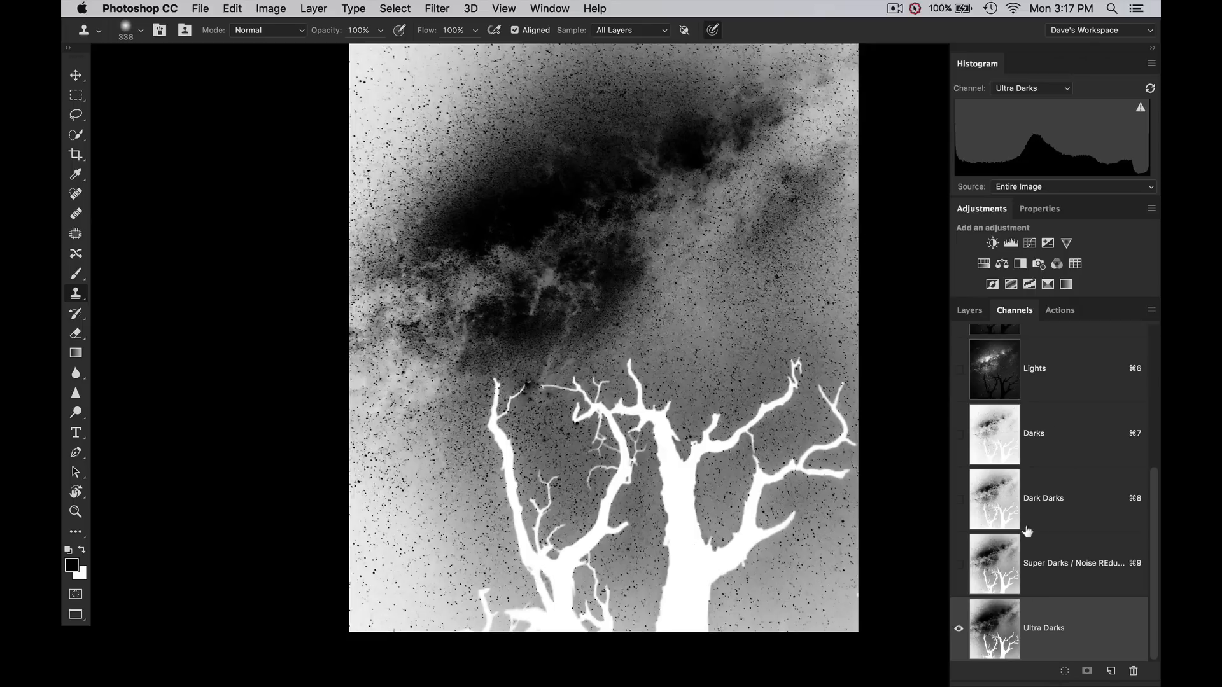
Step: Load the Super Darks / Noise REduction channel as a selection and turn it into a layer mask on the Noise Reduction layer
{"action": "left_click", "coordinate": [1004, 588]}
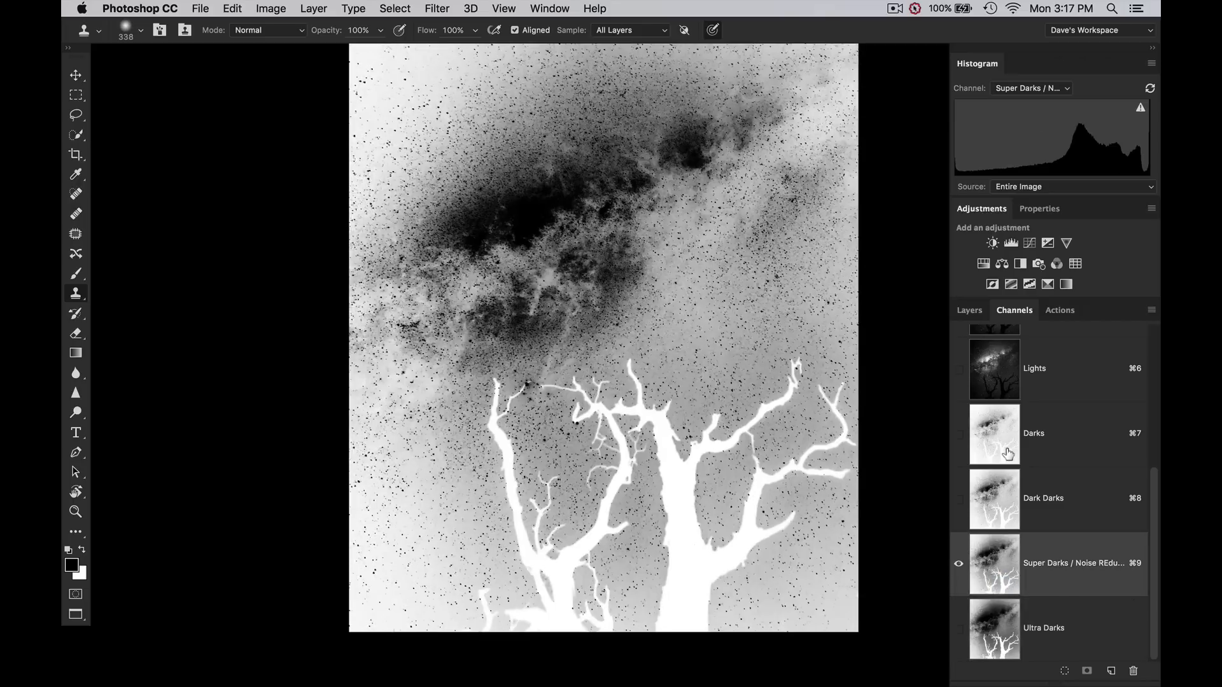
{"action": "left_click", "coordinate": [976, 317]}
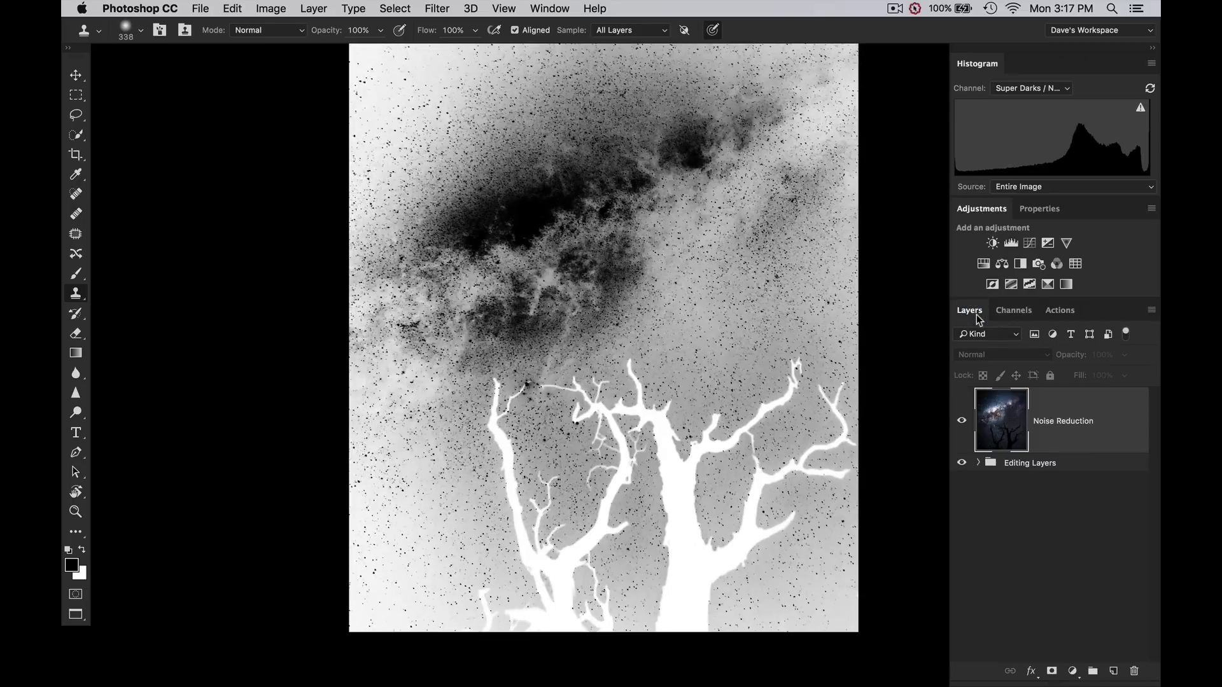
{"action": "left_click", "coordinate": [1011, 429]}
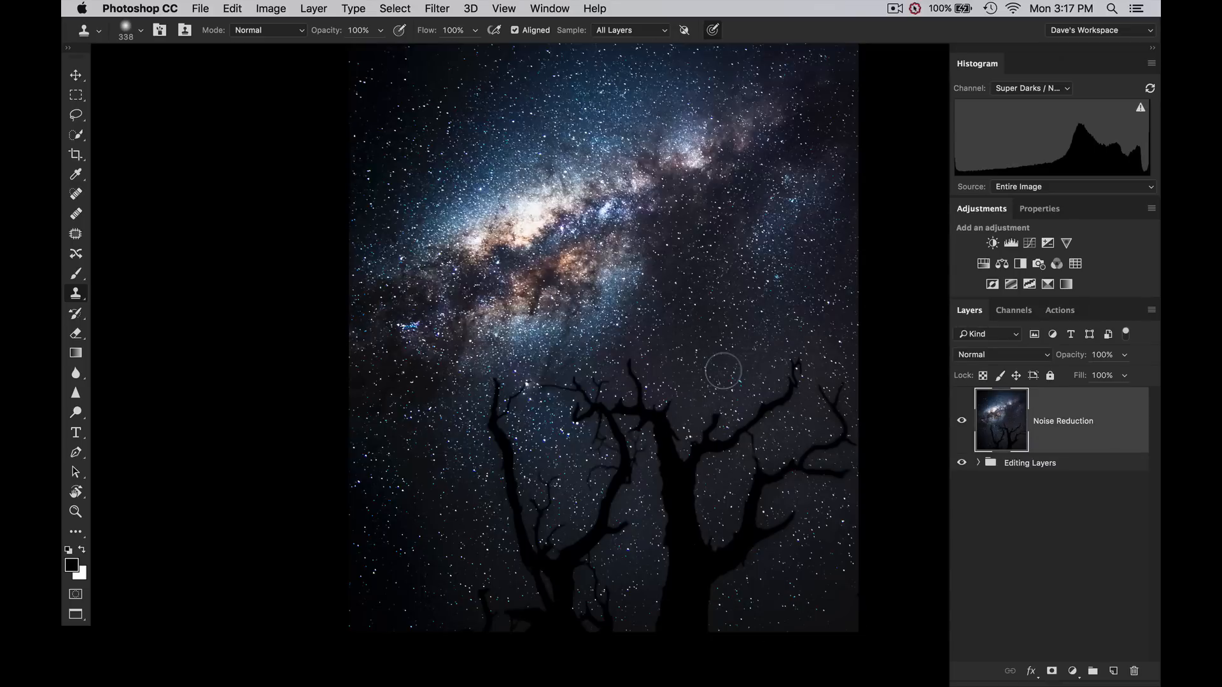
{"action": "left_click", "coordinate": [1014, 310]}
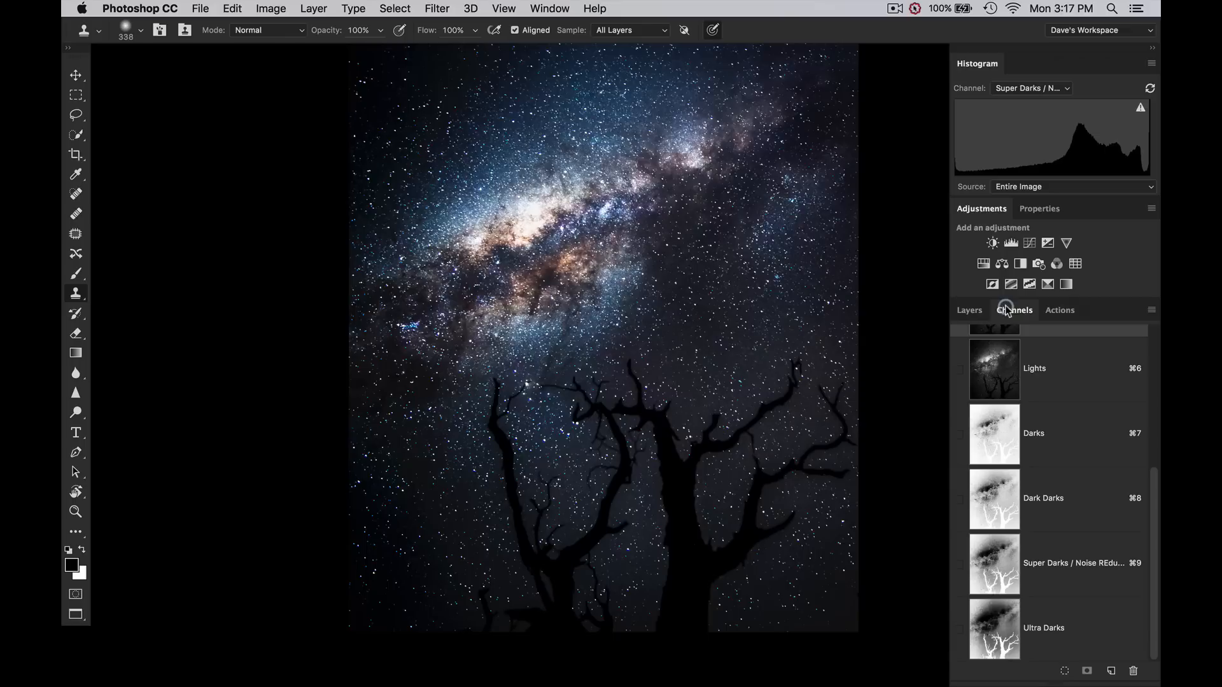
{"action": "left_click", "coordinate": [996, 585]}
{"action": "left_click", "coordinate": [1064, 670]}
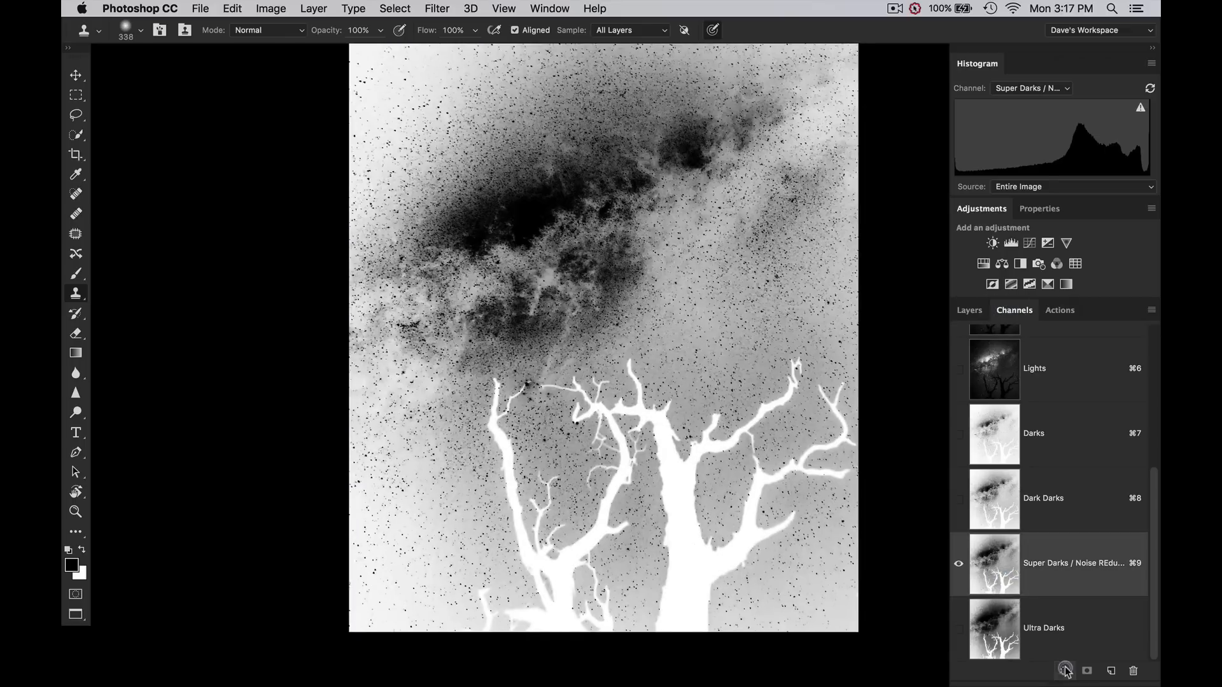
{"action": "left_click", "coordinate": [967, 312]}
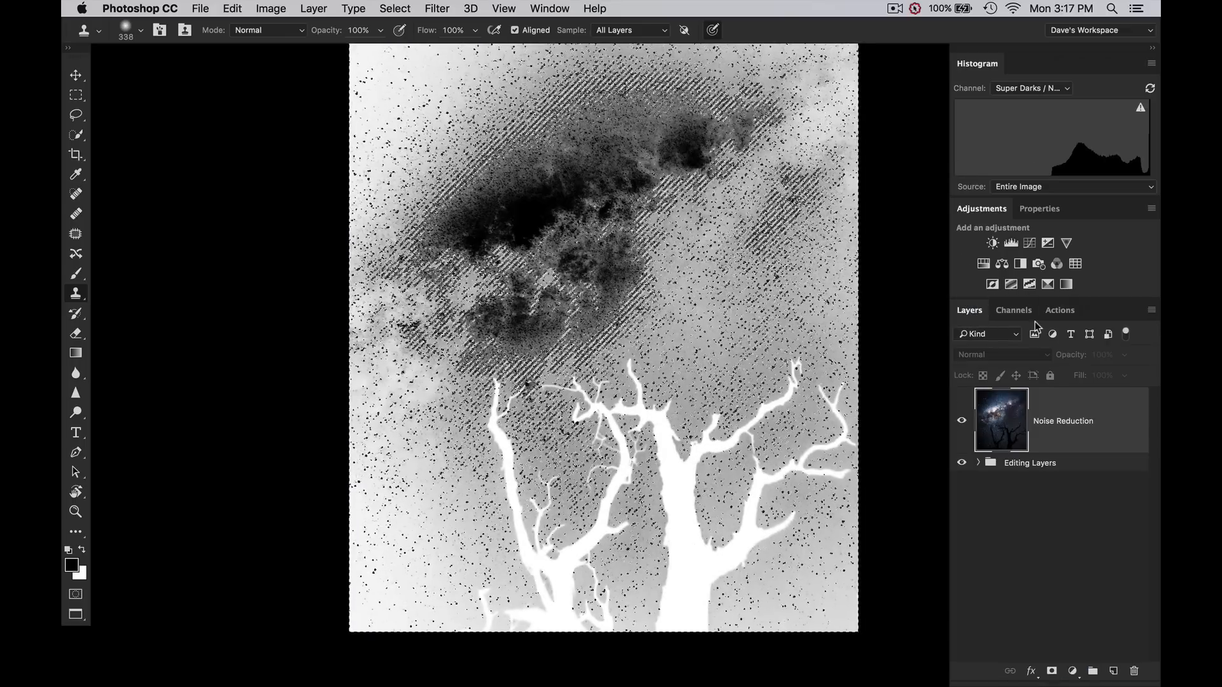
{"action": "left_click", "coordinate": [1051, 670]}
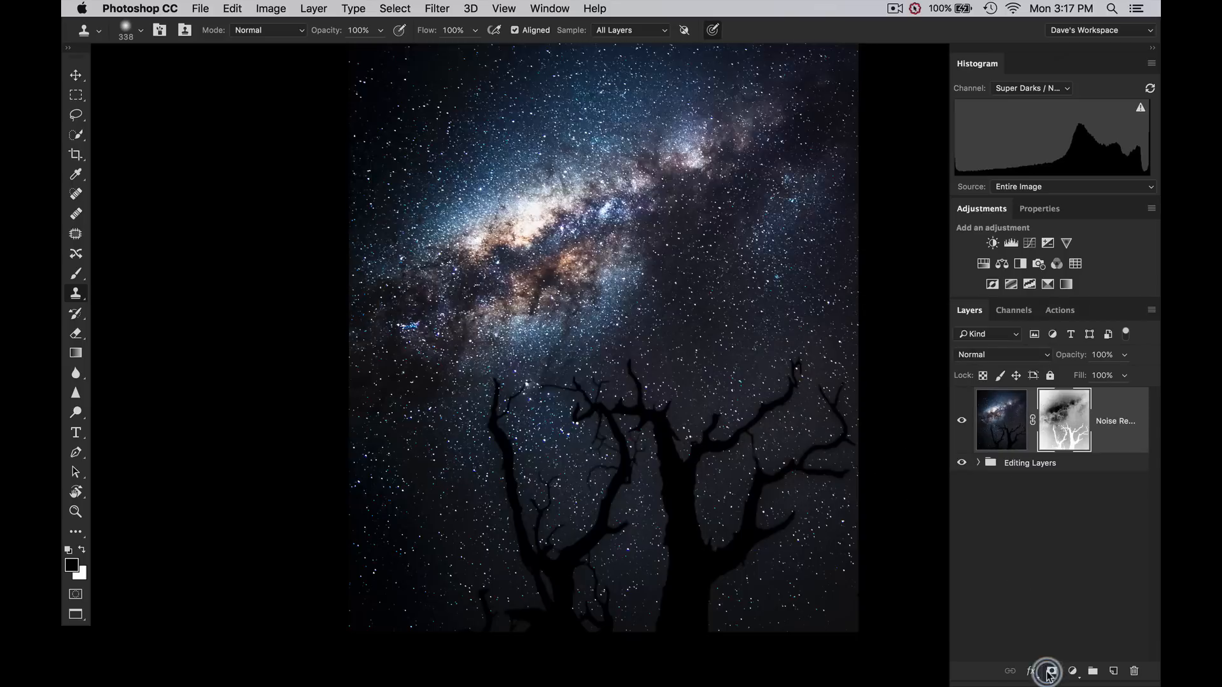
Step: Inspect the Noise Reduction layer's mask on its own, examining the stars and dark sky close up, and return to the image view
{"action": "left_click", "coordinate": [1068, 438], "text": "alt"}
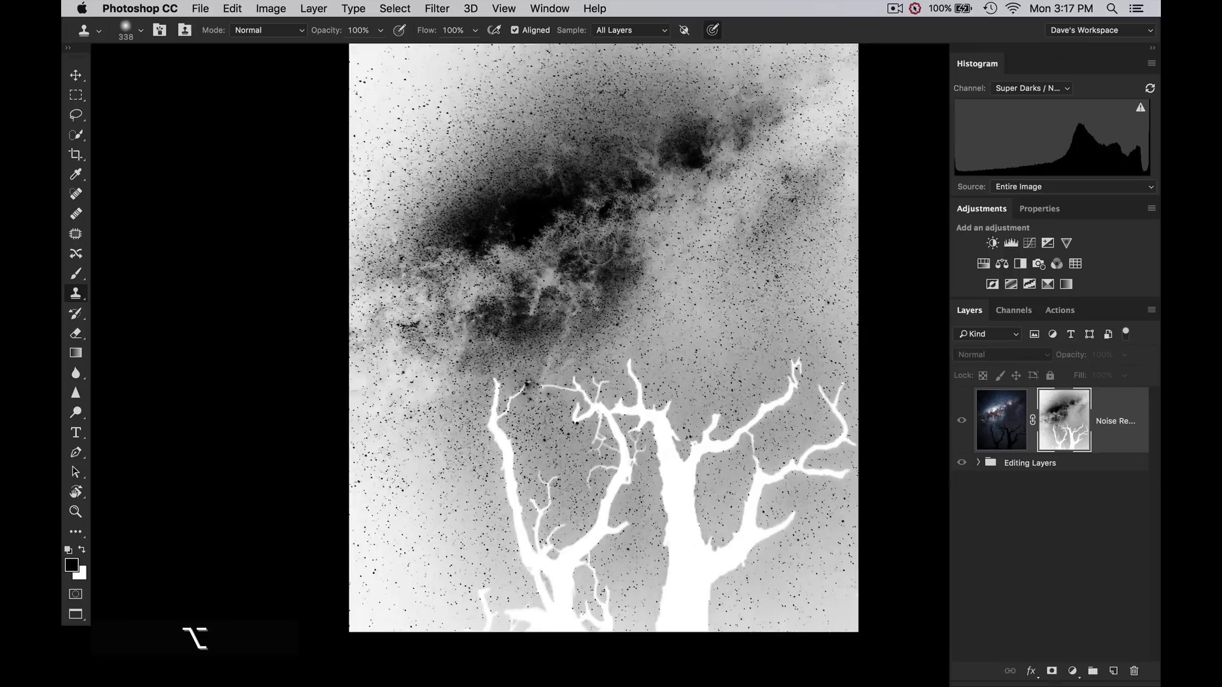
{"action": "scroll", "coordinate": [753, 283], "scroll_direction": "up", "scroll_amount": 2}
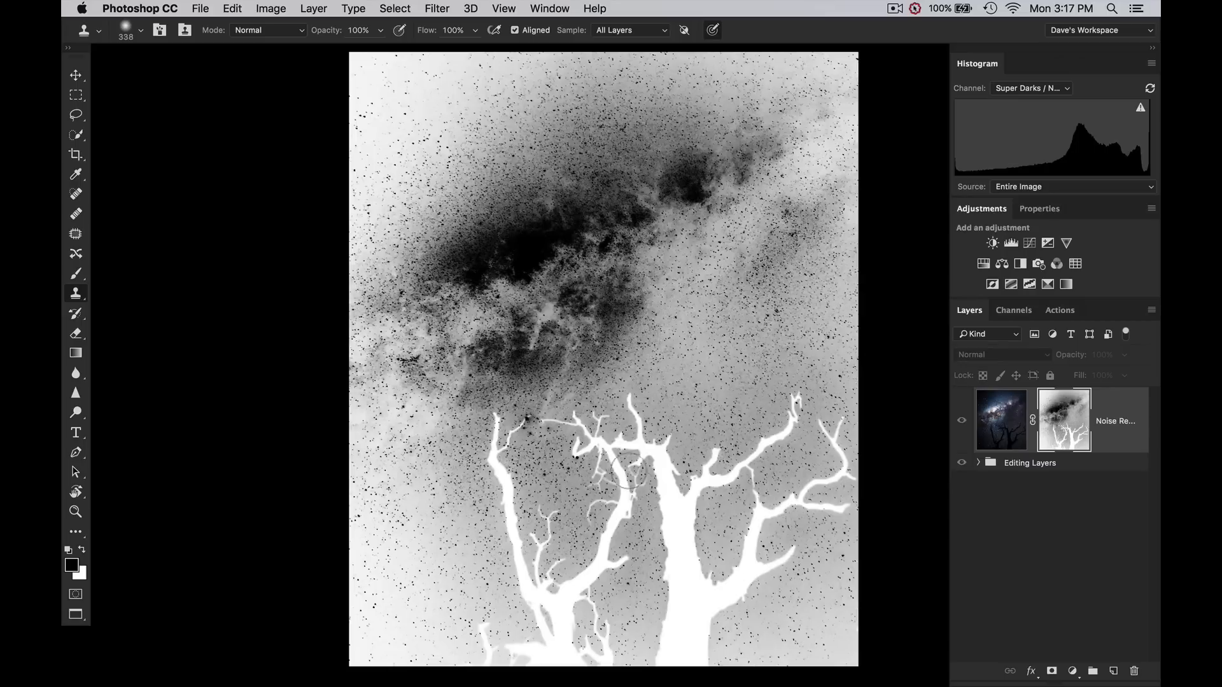
{"action": "scroll", "coordinate": [691, 375], "scroll_direction": "up", "scroll_amount": 5}
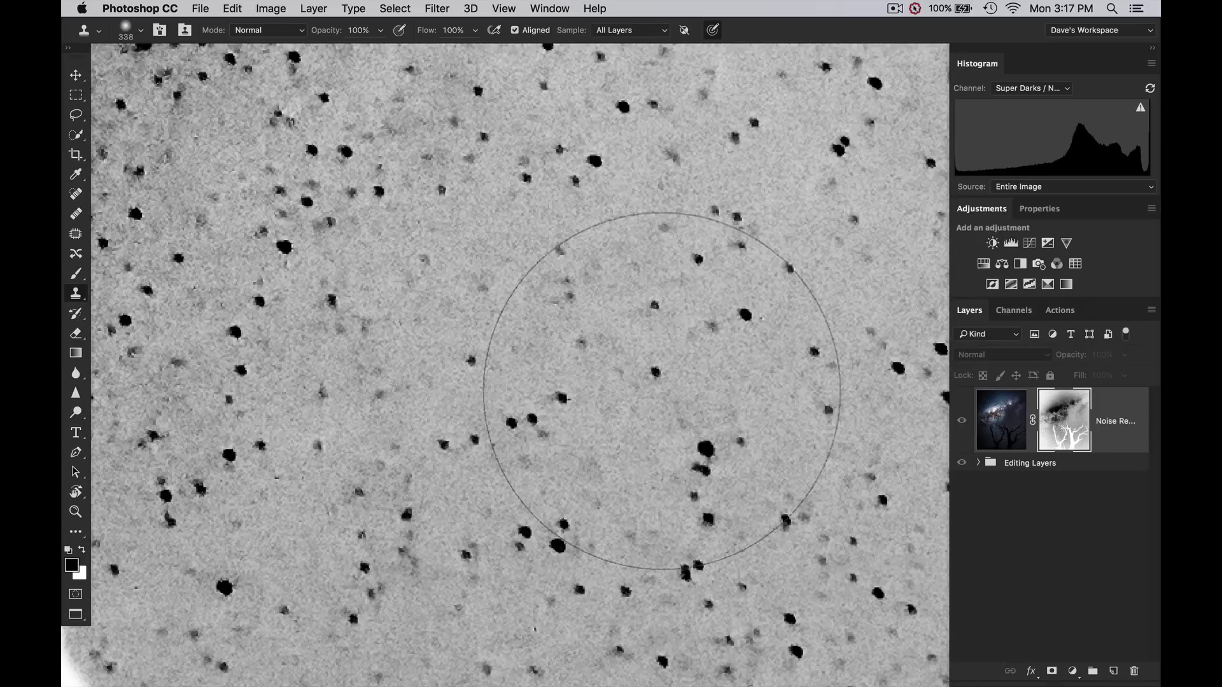
{"action": "scroll", "coordinate": [676, 393], "scroll_direction": "down", "scroll_amount": 3}
{"action": "scroll", "coordinate": [660, 391], "scroll_direction": "up", "scroll_amount": 5}
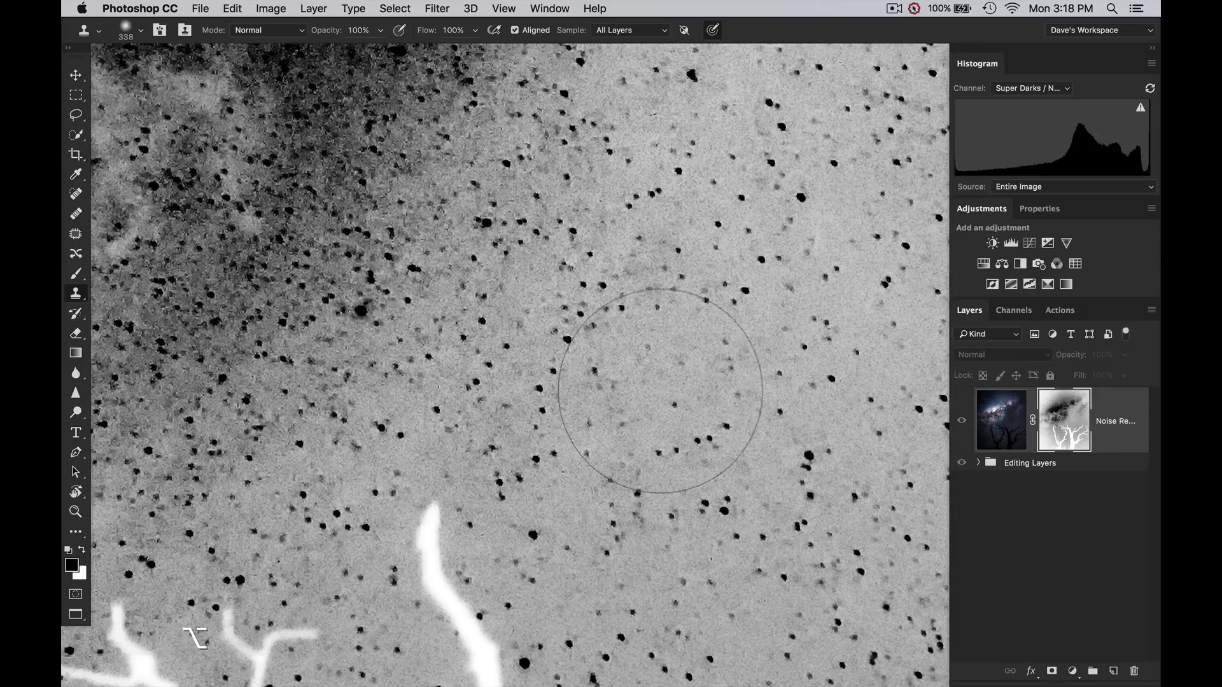
{"action": "scroll", "coordinate": [660, 391], "scroll_direction": "down", "scroll_amount": 3}
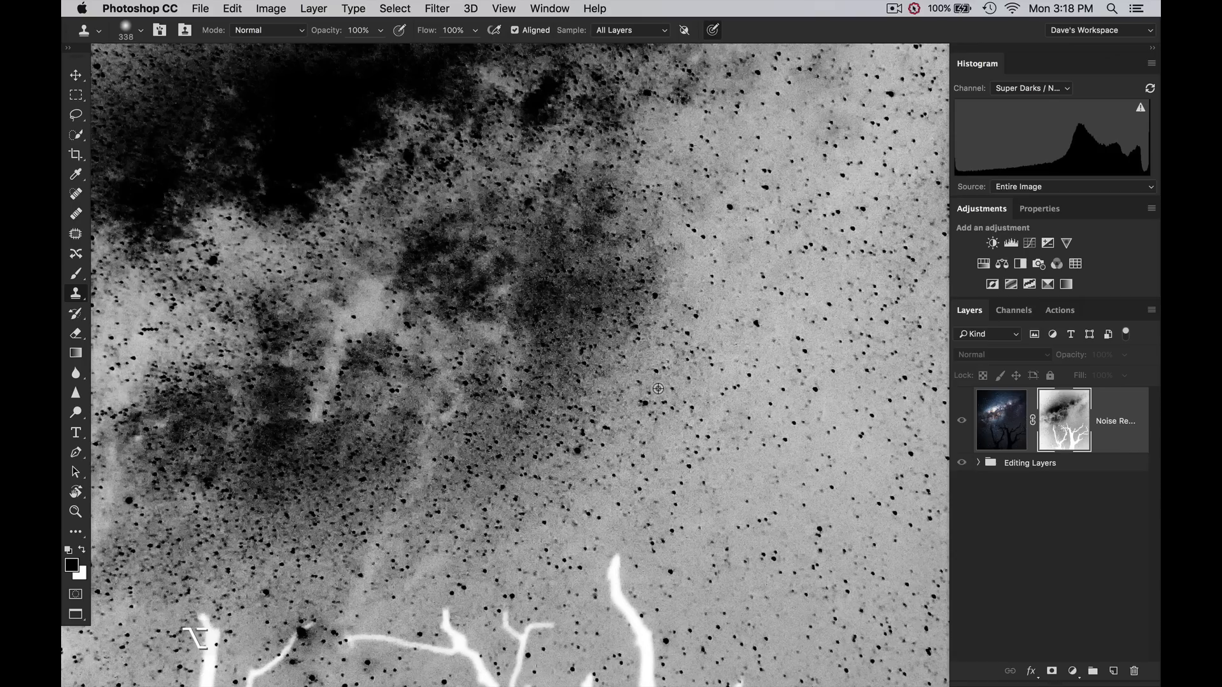
{"action": "scroll", "coordinate": [658, 388], "scroll_direction": "down", "scroll_amount": 5}
{"action": "left_click", "coordinate": [990, 408]}
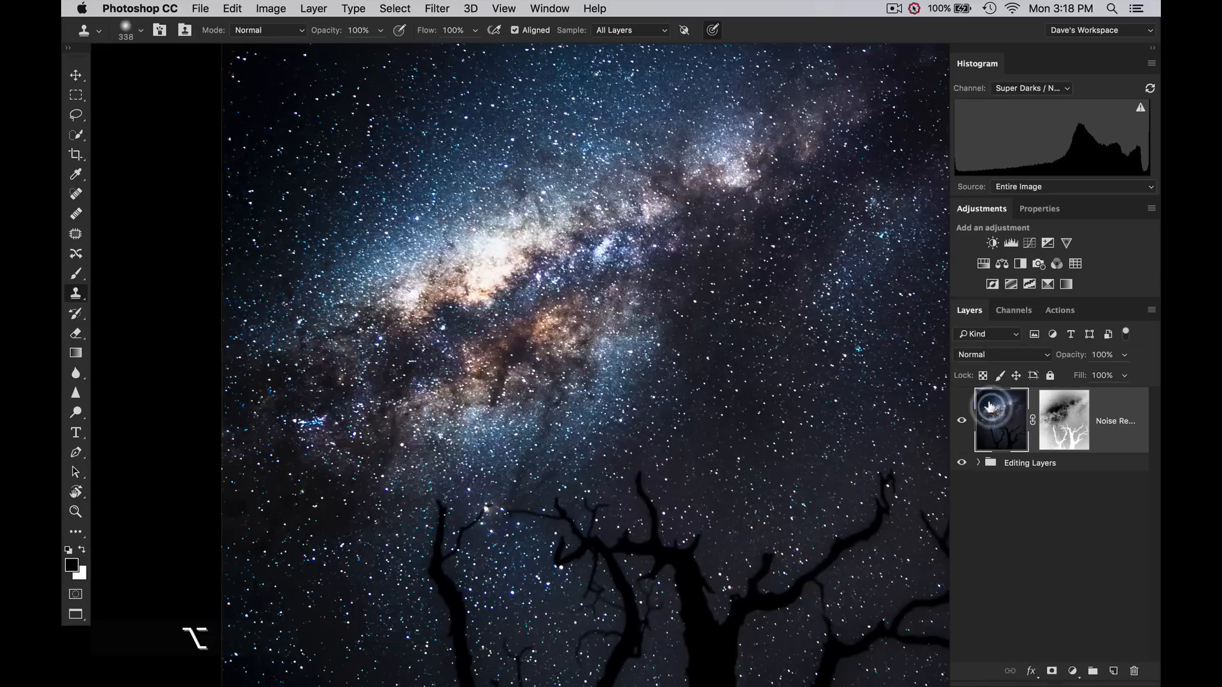
Step: Compare a dark patch of sky close up with the Noise Reduction layer hidden and shown
{"action": "scroll", "coordinate": [681, 338], "scroll_direction": "down", "scroll_amount": 2}
{"action": "scroll", "coordinate": [682, 341], "scroll_direction": "up", "scroll_amount": 5}
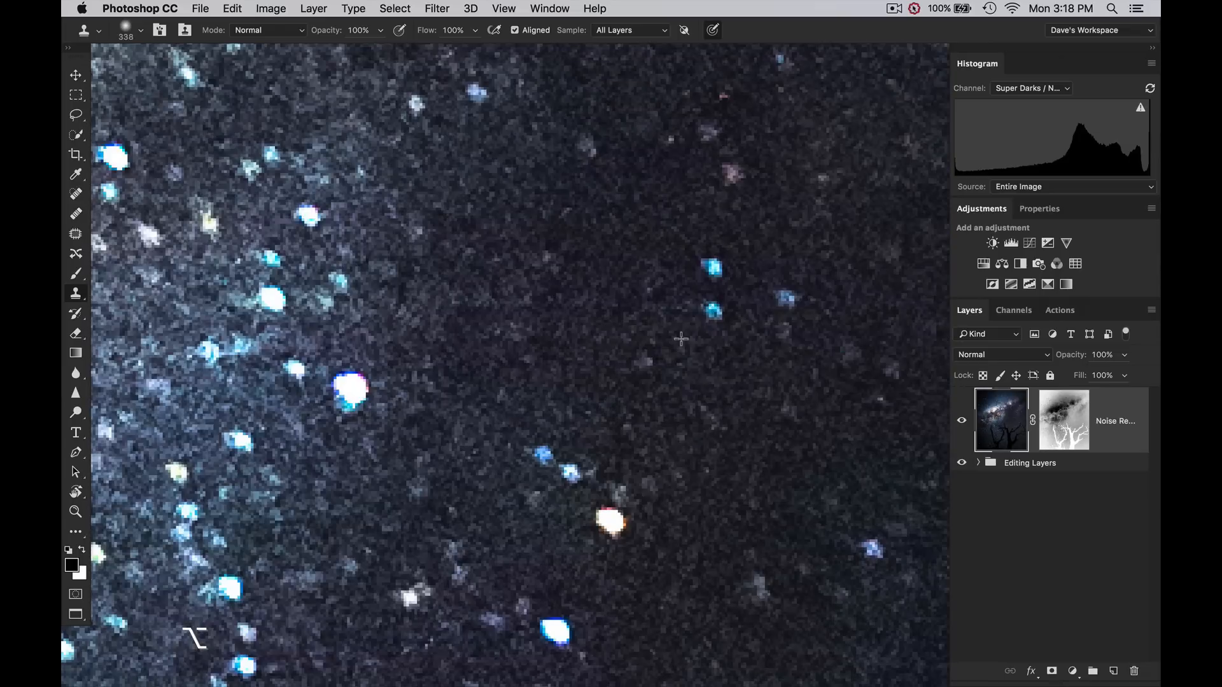
{"action": "left_click", "coordinate": [958, 422]}
{"action": "left_click", "coordinate": [957, 421]}
{"action": "left_click", "coordinate": [958, 421]}
{"action": "left_click", "coordinate": [960, 420]}
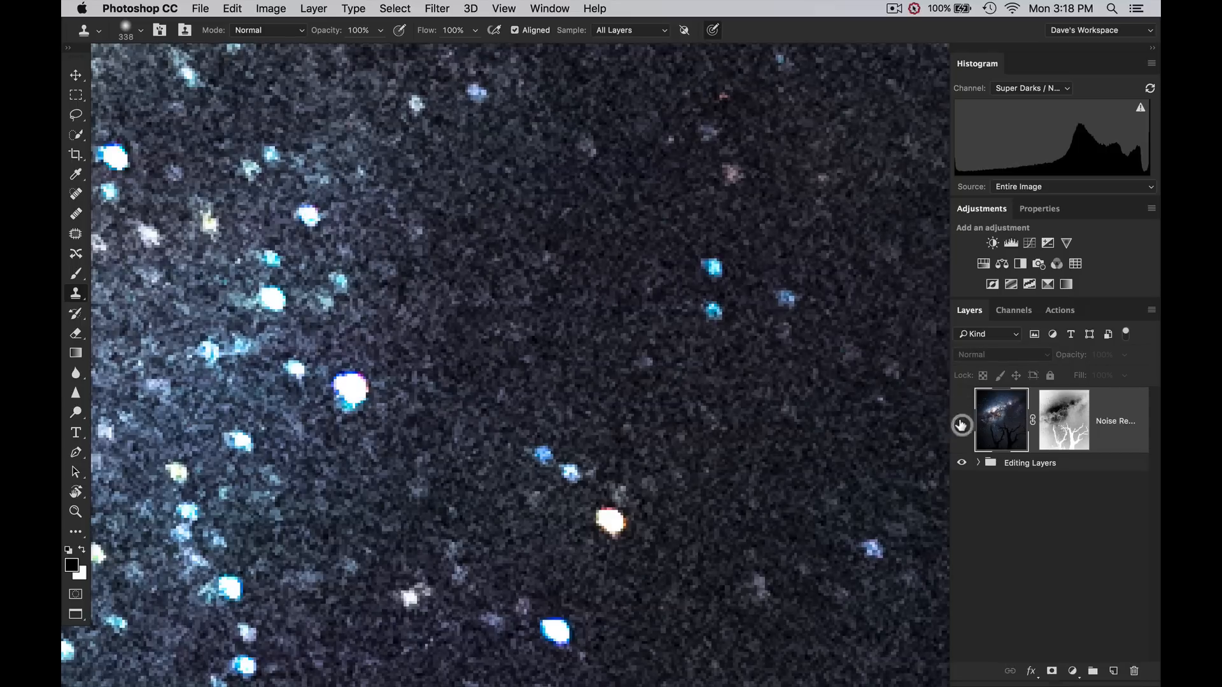
{"action": "scroll", "coordinate": [595, 330], "scroll_direction": "down", "scroll_amount": 10, "text": "alt"}
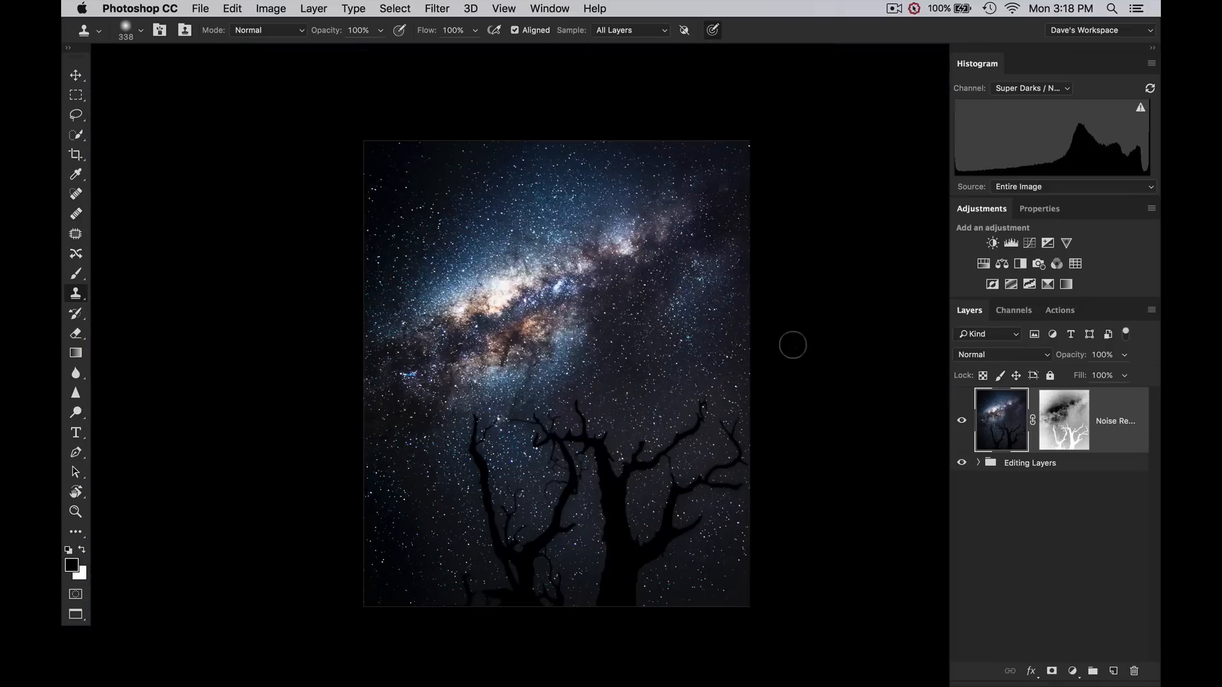
Step: Delete the Lights, Darks, Dark Darks, Super Darks / Noise REduction and Ultra Darks channels
{"action": "left_click", "coordinate": [1013, 310]}
{"action": "scroll", "coordinate": [1038, 456], "scroll_direction": "down", "scroll_amount": 1}
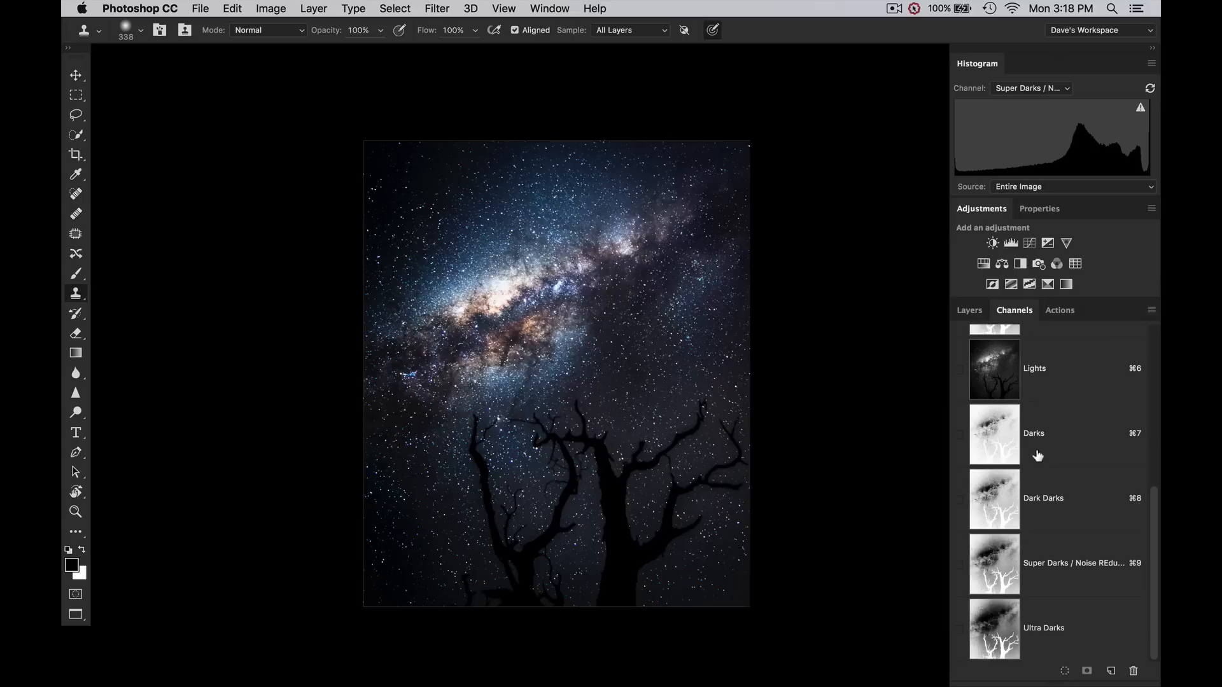
{"action": "left_click", "coordinate": [1086, 618]}
{"action": "left_click", "coordinate": [1072, 554], "text": "shift"}
{"action": "left_click", "coordinate": [1087, 503], "text": "shift"}
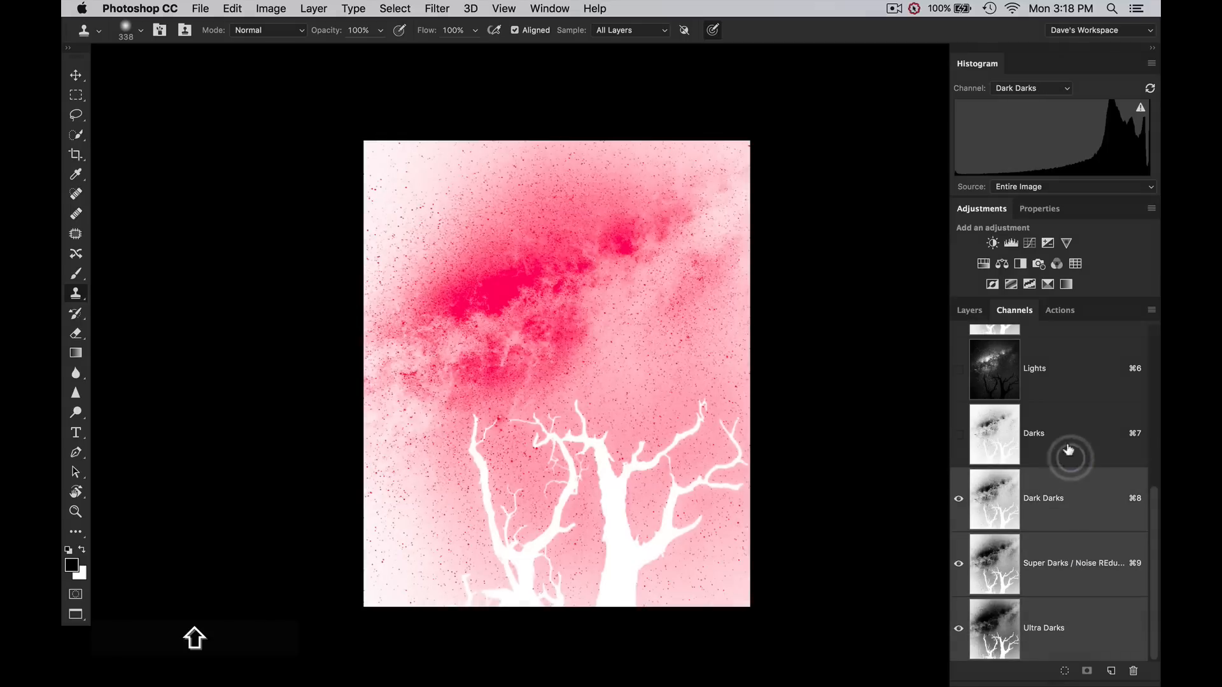
{"action": "left_click", "coordinate": [1064, 434], "text": "shift"}
{"action": "left_click", "coordinate": [1061, 370], "text": "shift"}
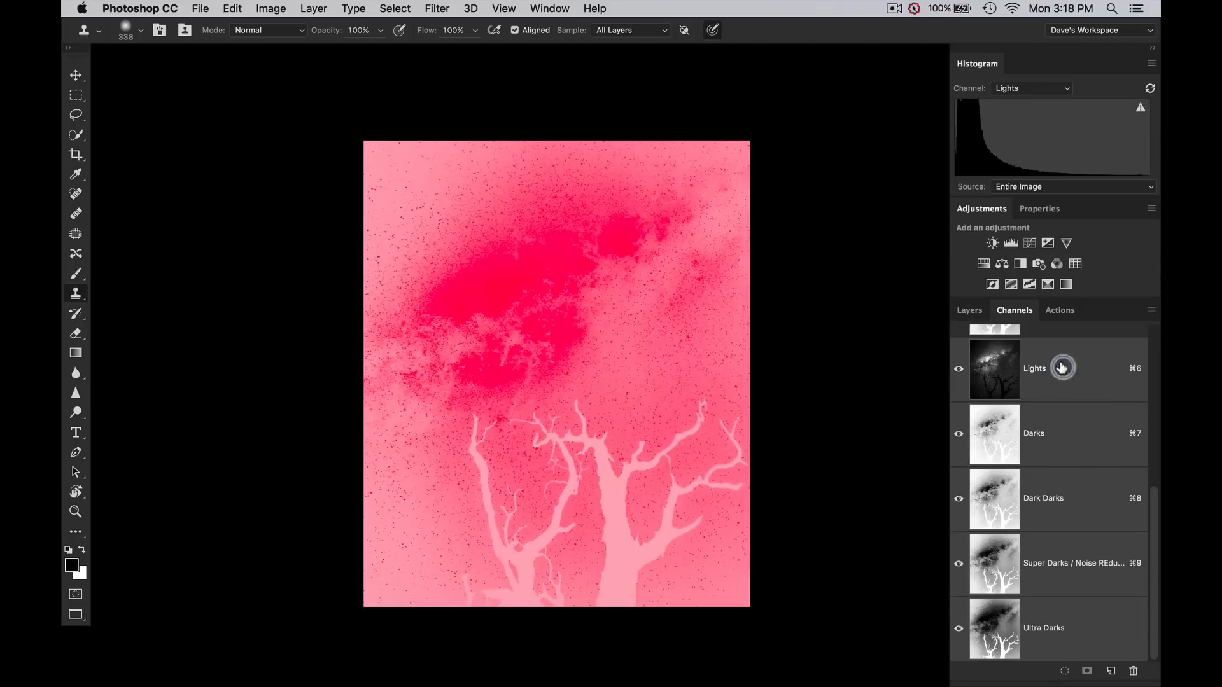
{"action": "left_click", "coordinate": [1134, 671]}
{"action": "left_click", "coordinate": [727, 252]}
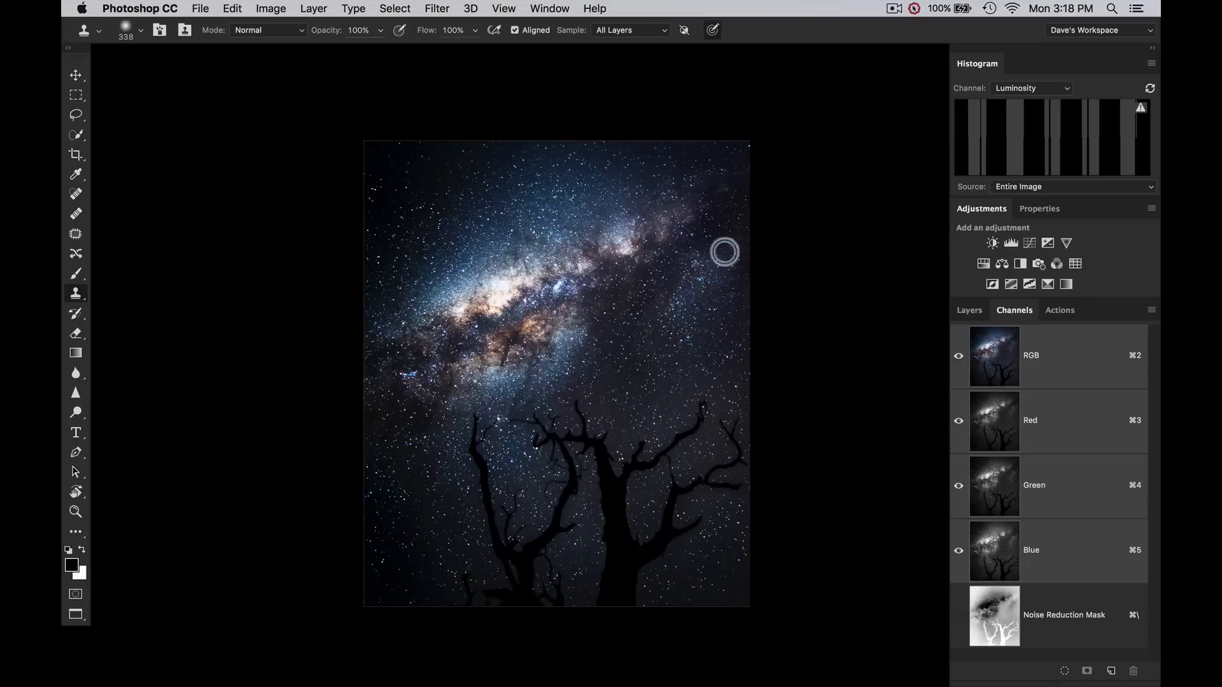
Step: Set the histogram channel to RGB and run the "STEP 1 --> Click Here to Start" action
{"action": "left_click", "coordinate": [1060, 310]}
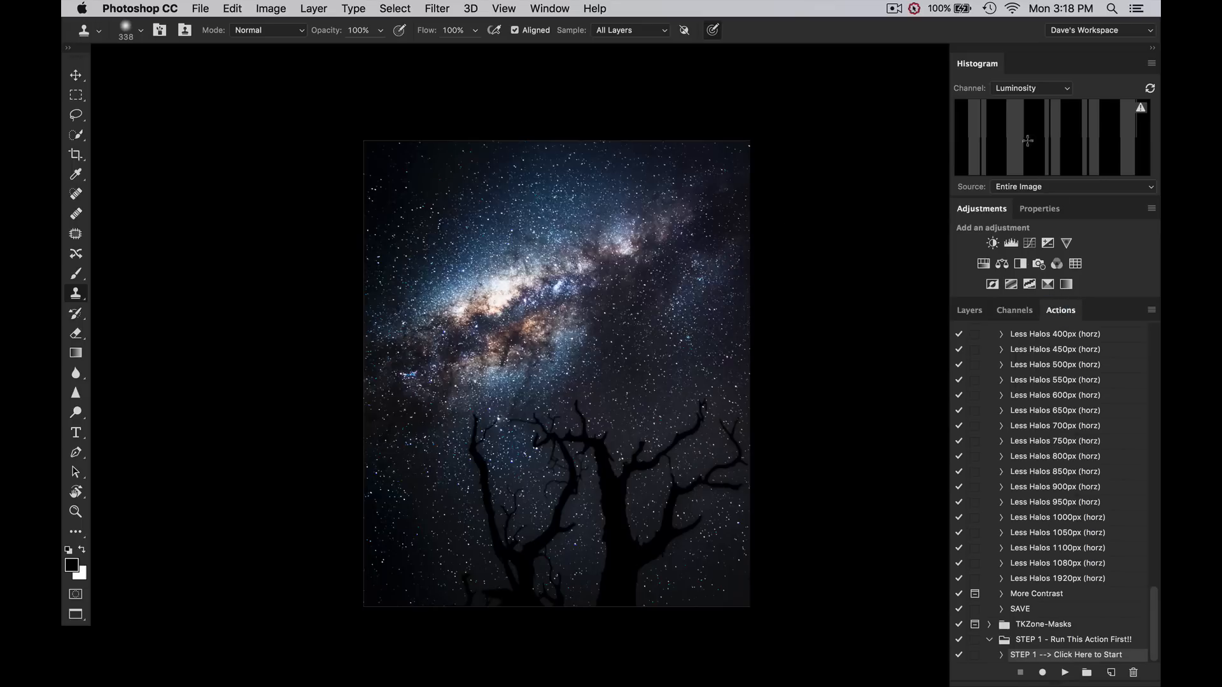
{"action": "left_click", "coordinate": [1031, 87]}
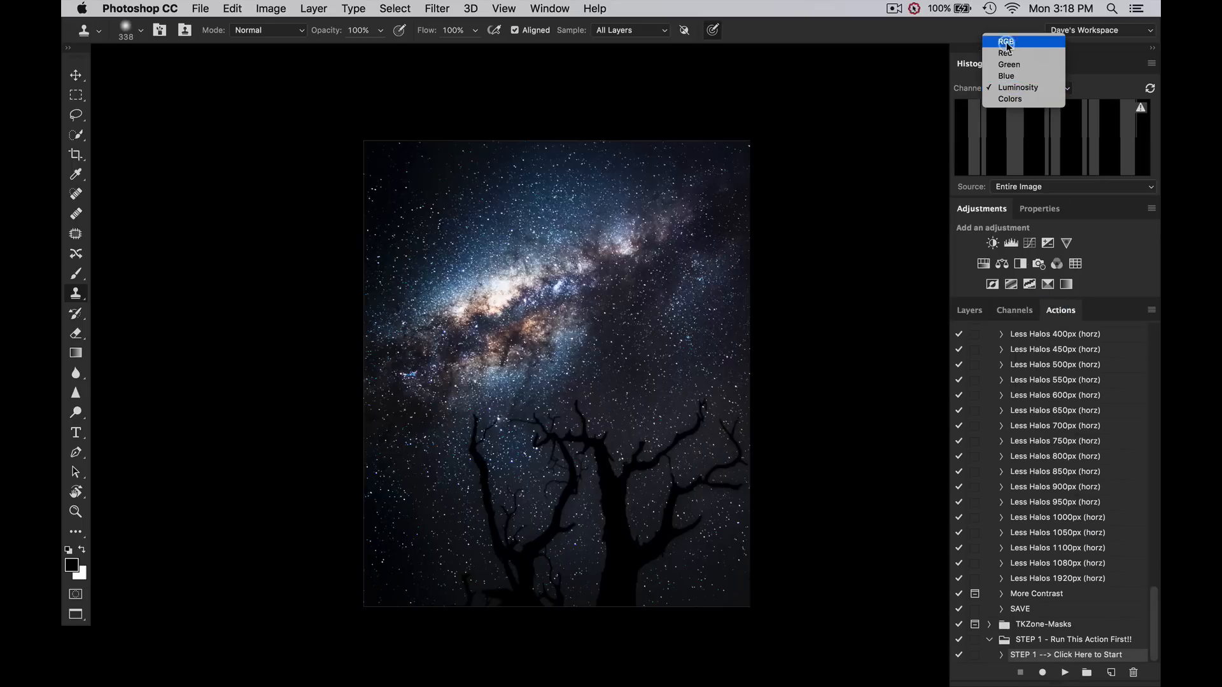
{"action": "left_click", "coordinate": [1006, 39]}
{"action": "left_click", "coordinate": [1065, 673]}
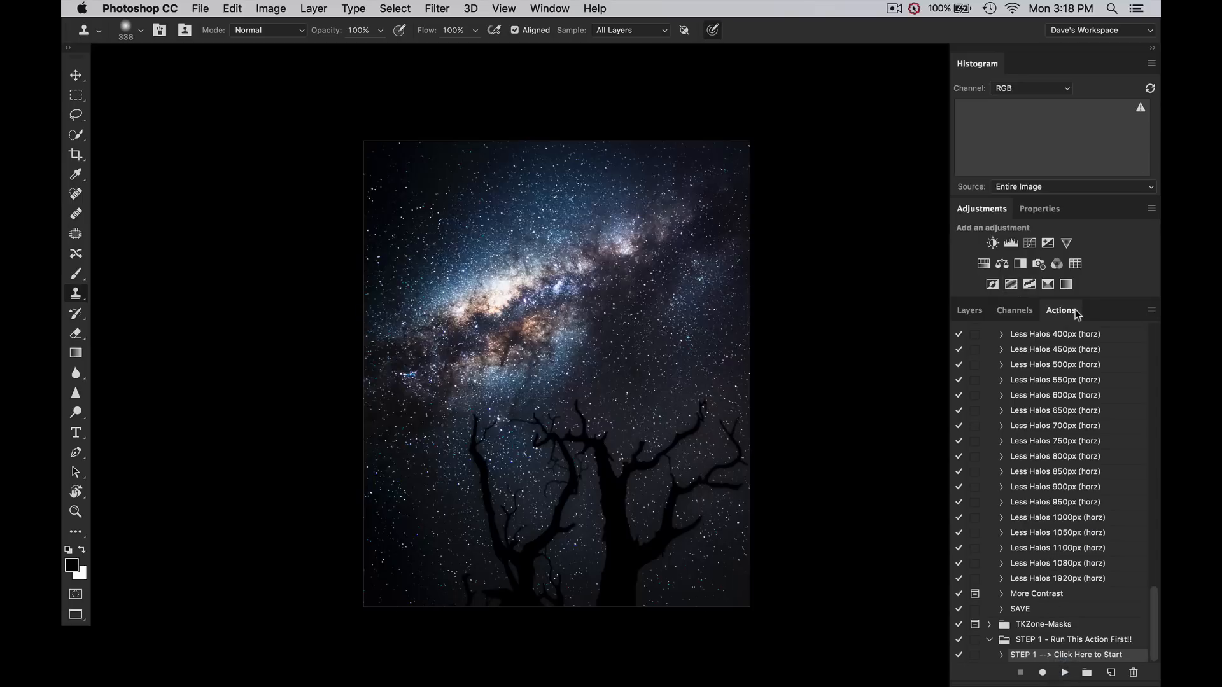
Step: Look through the luminosity mask channels made by the action, from Global Sky & Stars to the midtones mask
{"action": "left_click", "coordinate": [1014, 310]}
{"action": "scroll", "coordinate": [1047, 511], "scroll_direction": "down", "scroll_amount": 5}
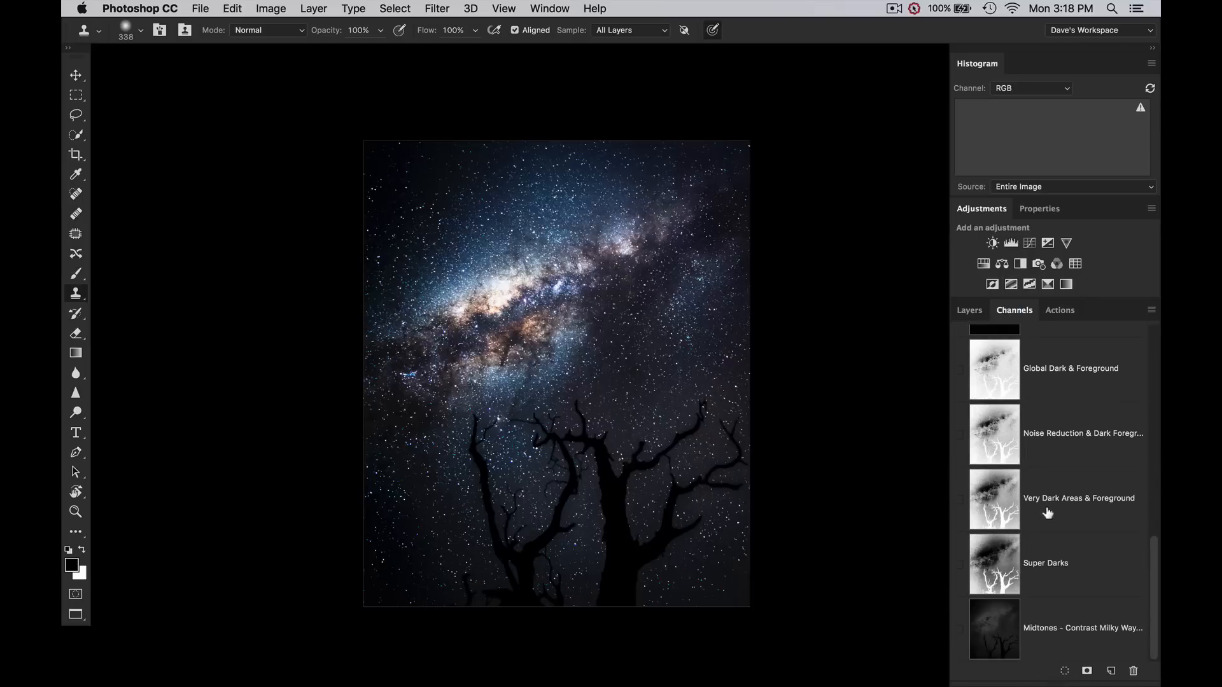
{"action": "scroll", "coordinate": [1052, 561], "scroll_direction": "up", "scroll_amount": 4}
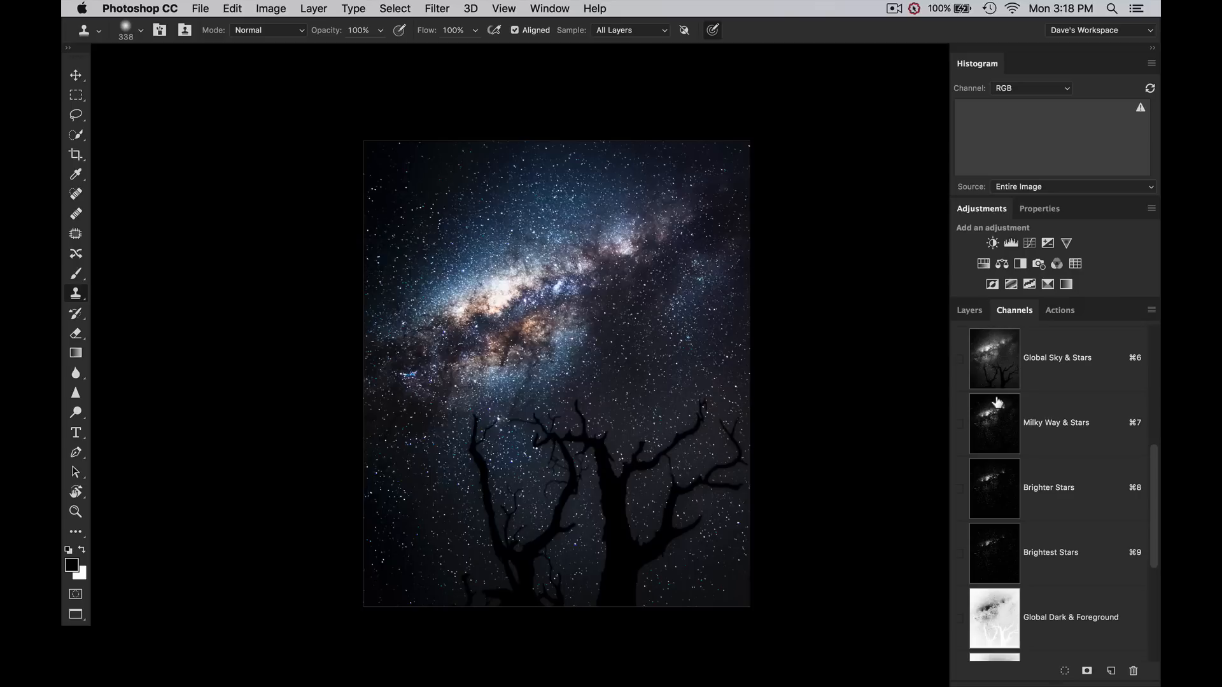
{"action": "scroll", "coordinate": [987, 356], "scroll_direction": "down", "scroll_amount": 4}
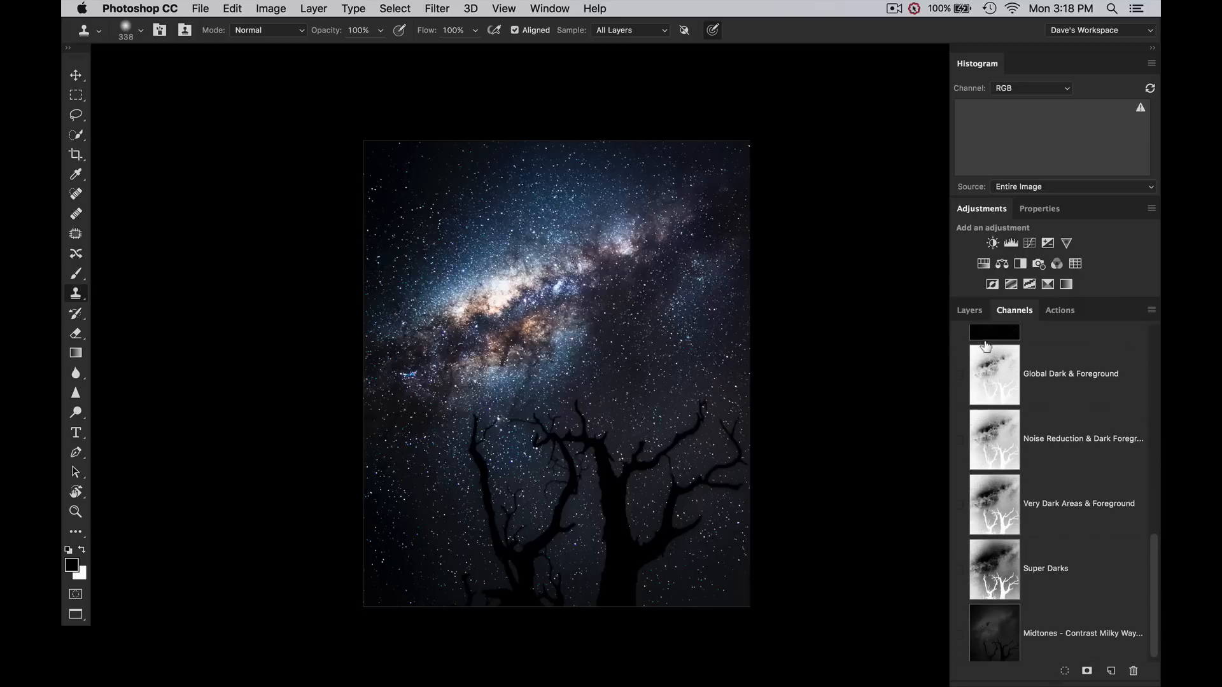
{"action": "scroll", "coordinate": [1000, 457], "scroll_direction": "up", "scroll_amount": 4}
{"action": "scroll", "coordinate": [1000, 457], "scroll_direction": "up", "scroll_amount": 1}
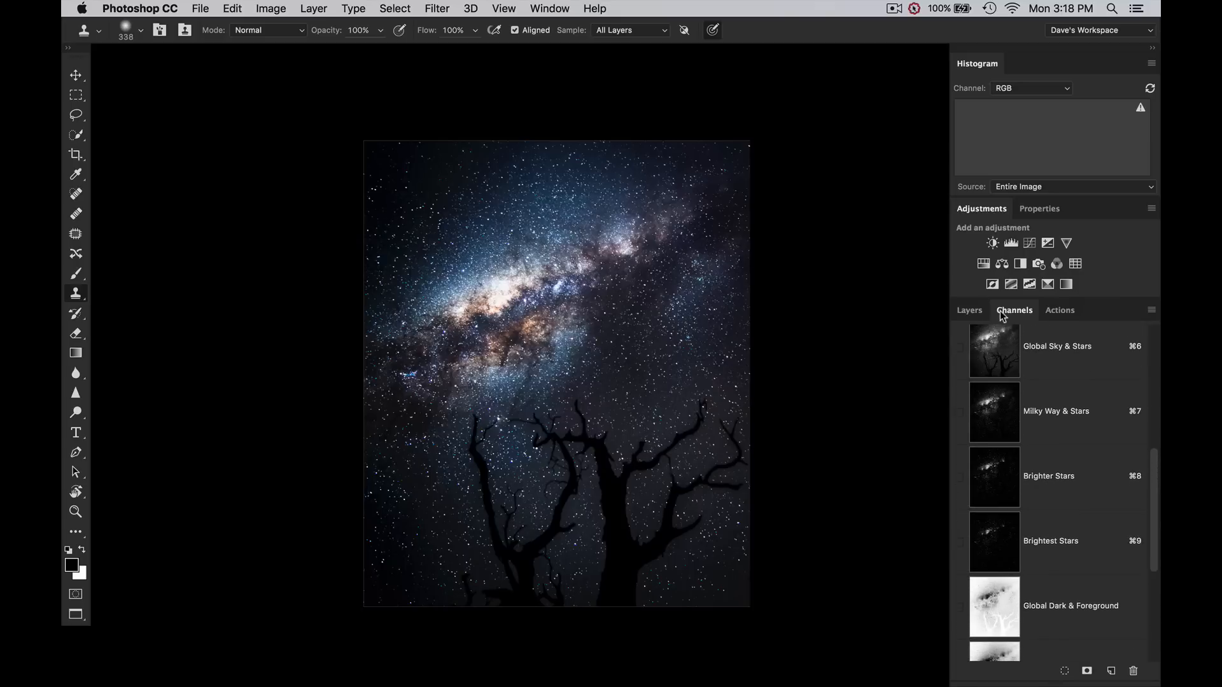
Step: Load the Global Sky & Stars channel as a selection and brighten it with a masked Levels adjustment by lowering the white input level
{"action": "left_click", "coordinate": [994, 339]}
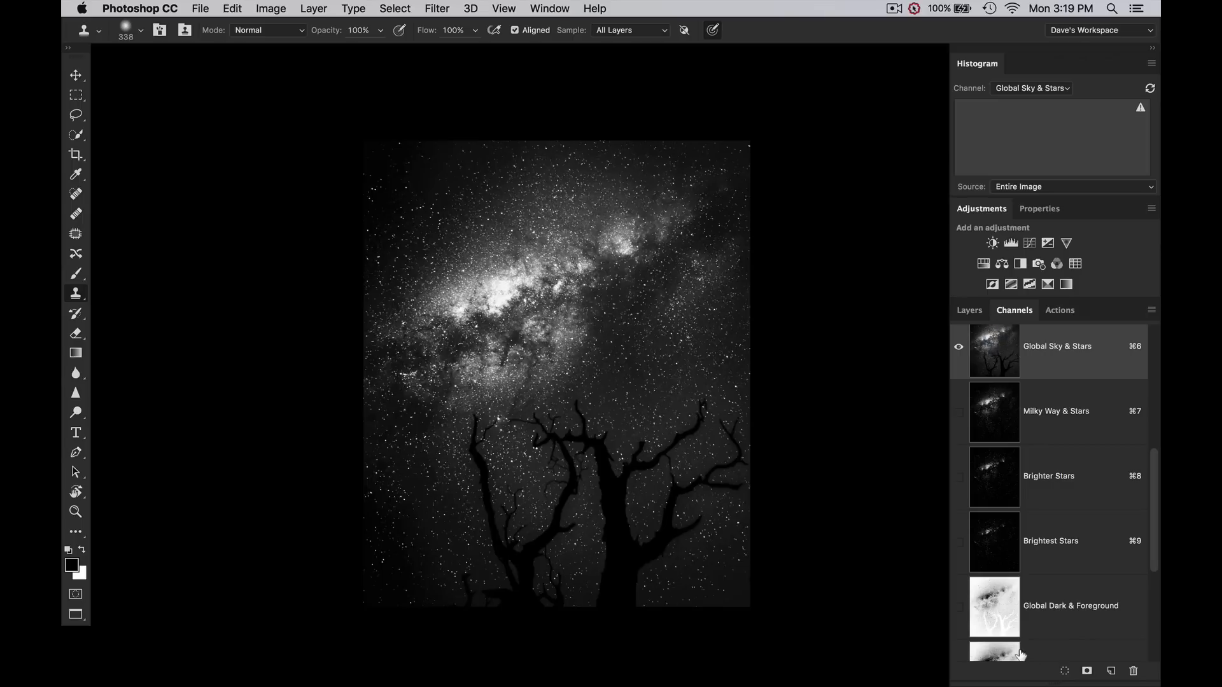
{"action": "left_click", "coordinate": [1065, 672]}
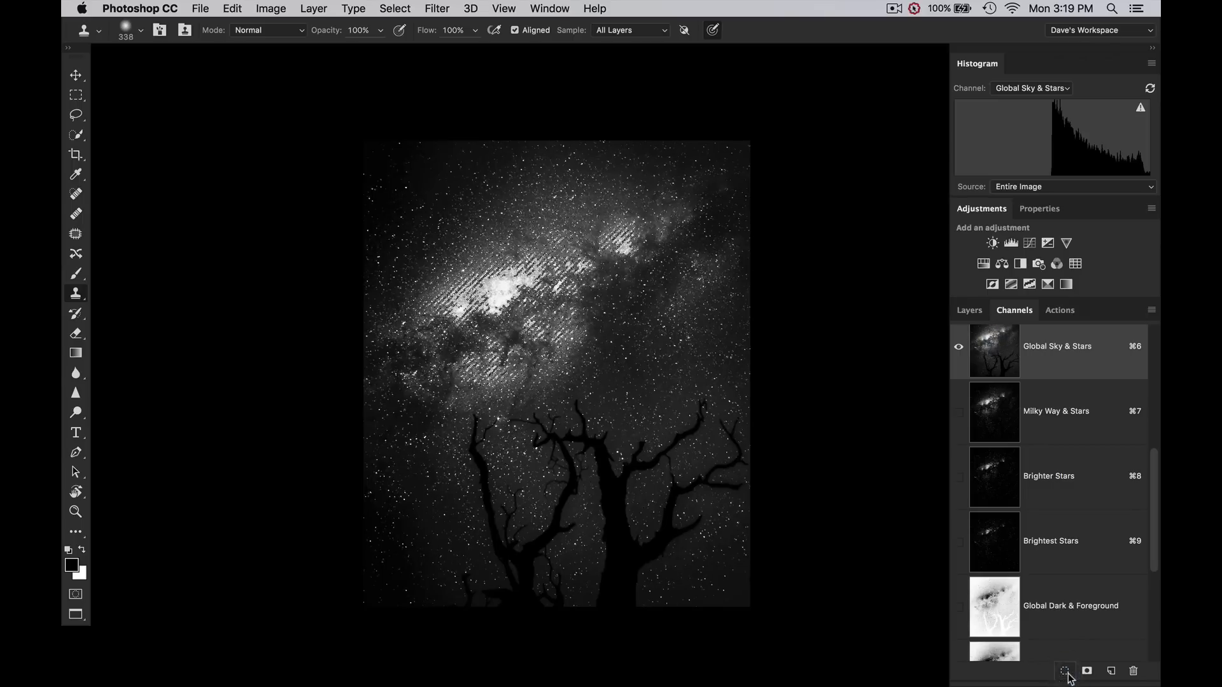
{"action": "left_click", "coordinate": [1011, 244]}
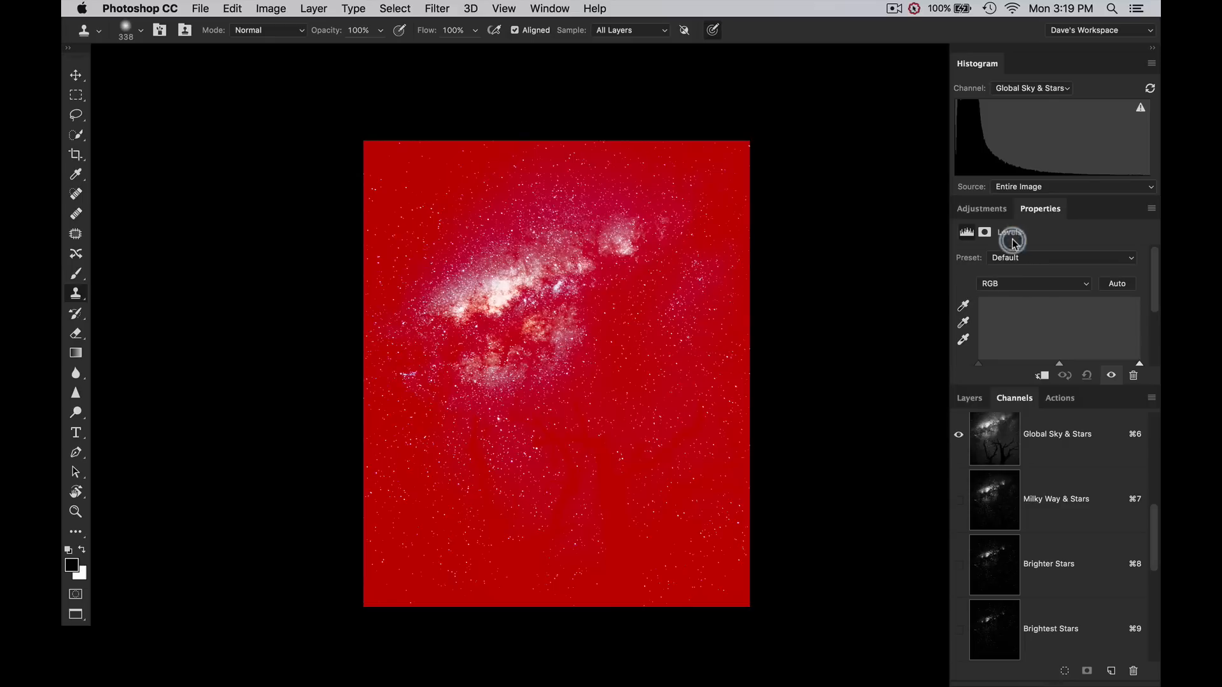
{"action": "left_click", "coordinate": [969, 399]}
{"action": "left_click", "coordinate": [991, 494]}
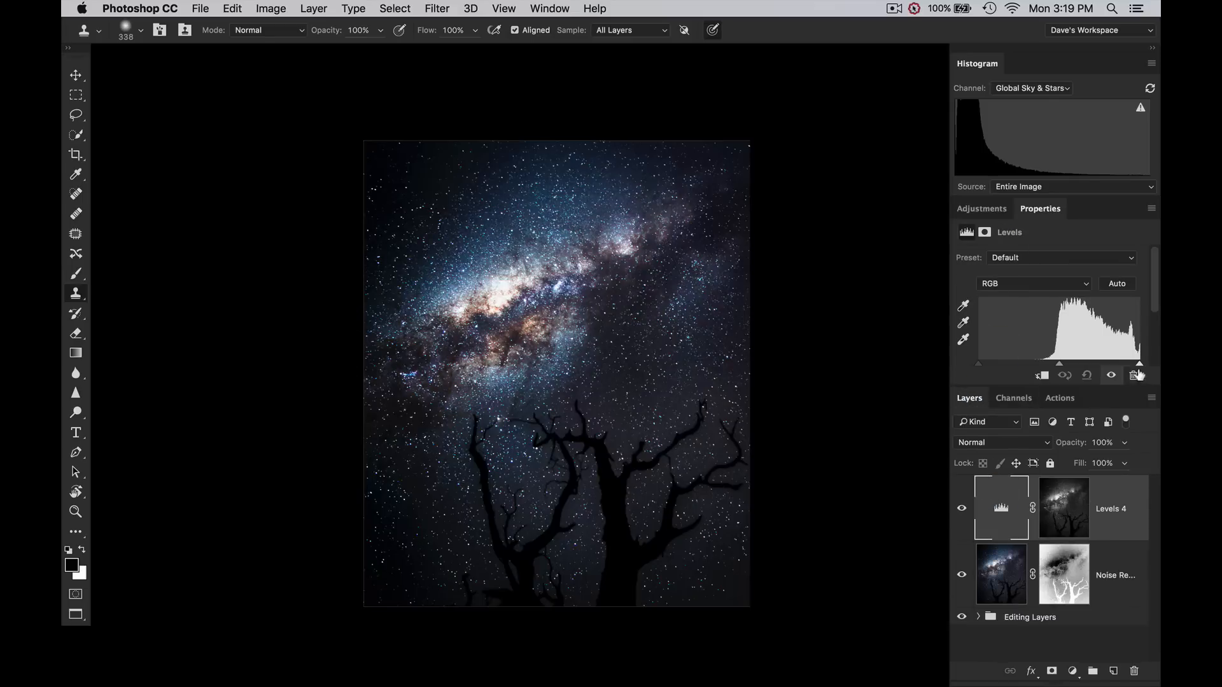
{"action": "left_click_drag", "start_coordinate": [1139, 364], "coordinate": [1085, 349]}
Step: Try painting the Levels brightening onto the Milky Way through an inverted mask on a new group, and delete the group
{"action": "key", "text": "super+g"}
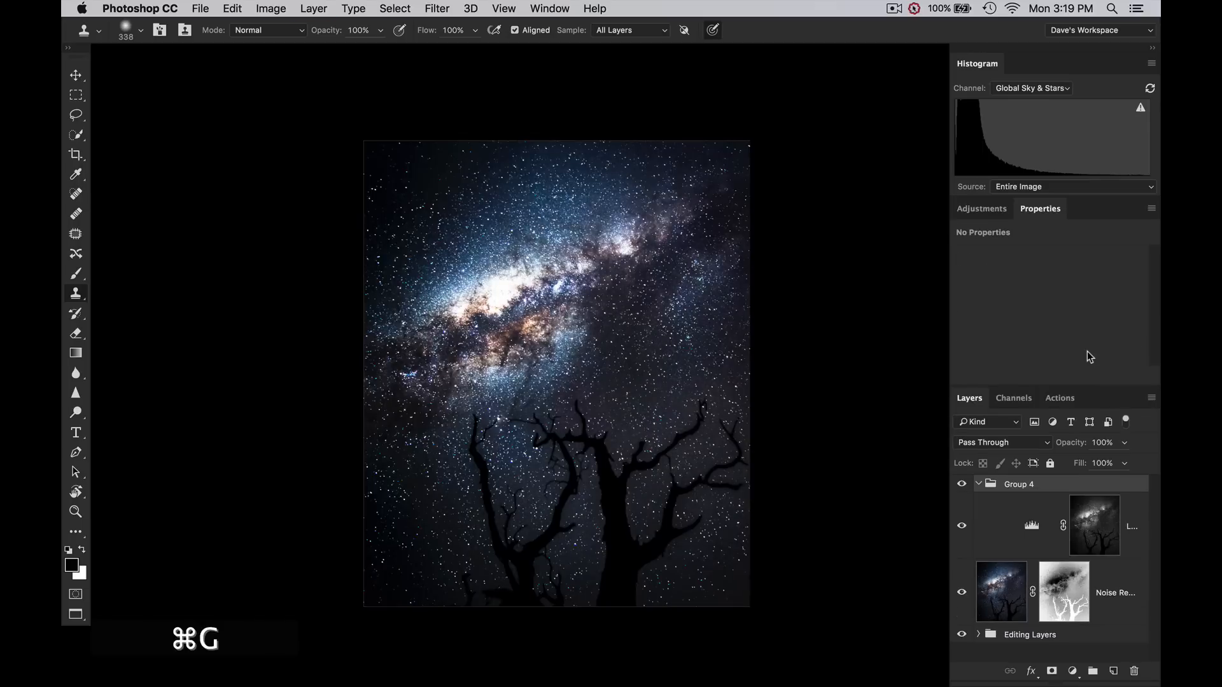
{"action": "key", "text": "super+m"}
{"action": "key", "text": "super+i"}
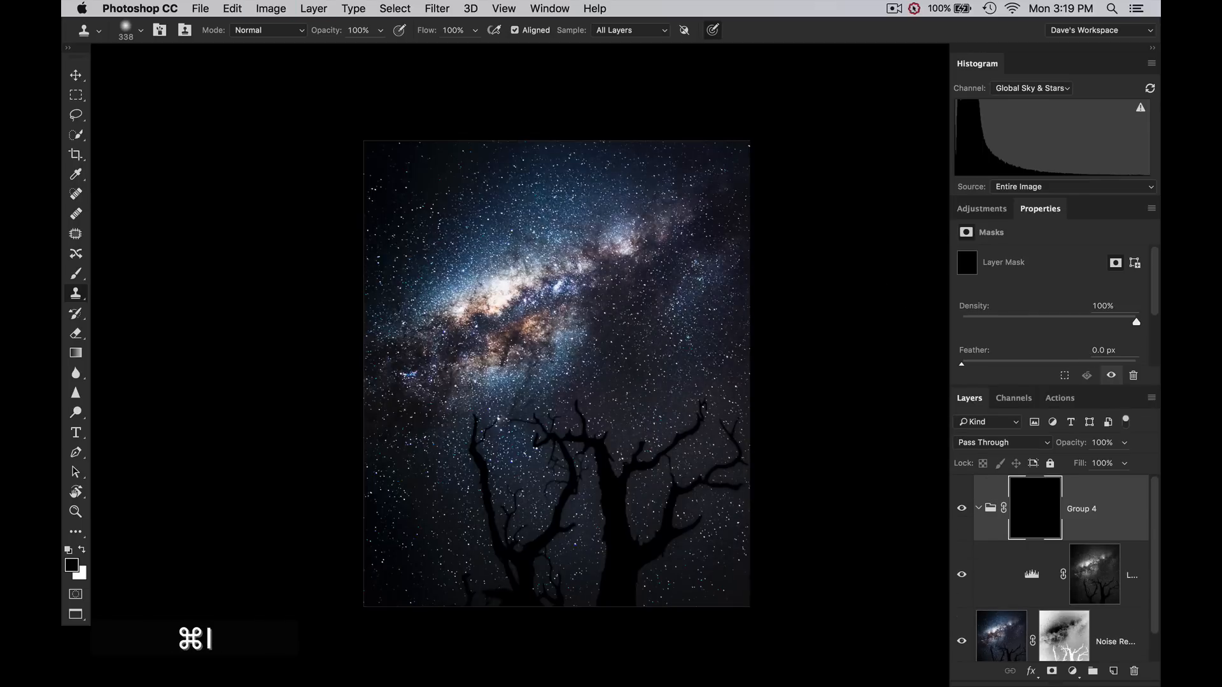
{"action": "key", "text": "b"}
{"action": "key", "text": "x"}
{"action": "left_click_drag", "start_coordinate": [614, 237], "coordinate": [710, 208]}
{"action": "left_click", "coordinate": [673, 213]}
{"action": "left_click", "coordinate": [705, 300]}
{"action": "key", "text": "BackSpace"}
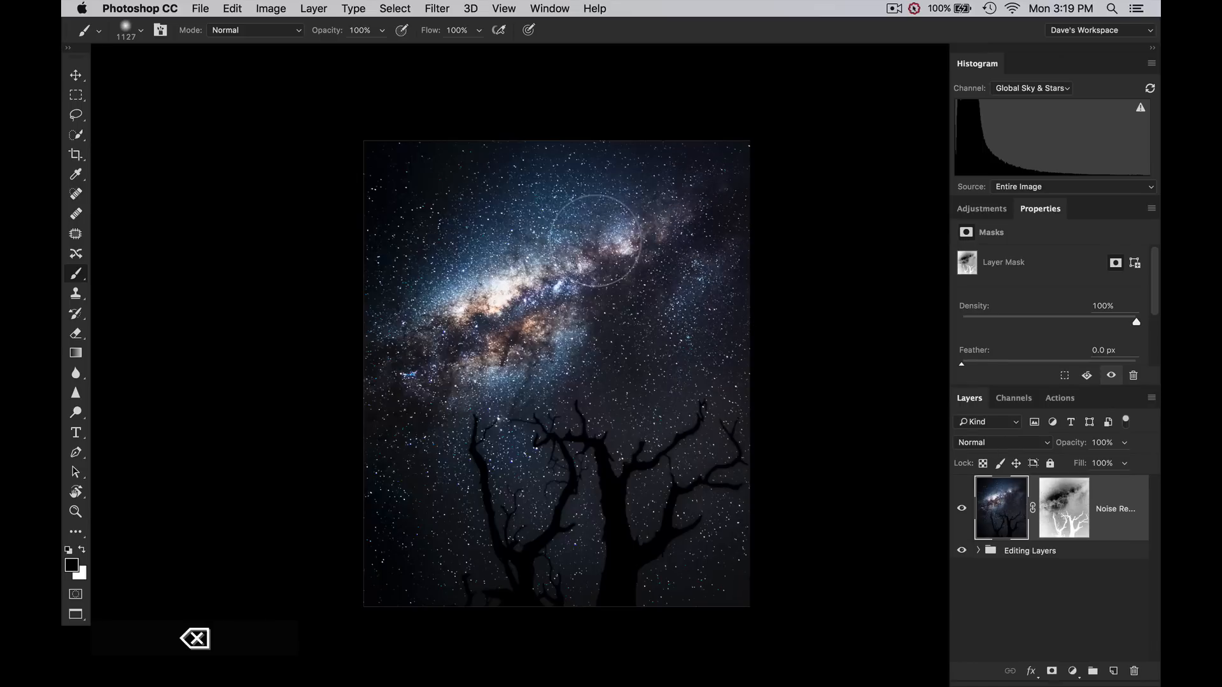
Step: Replace the Noise Reduction layer's mask with one made from the Very Dark Areas & Foreground channel
{"action": "left_click", "coordinate": [1012, 397]}
{"action": "scroll", "coordinate": [1029, 465], "scroll_direction": "down", "scroll_amount": 5}
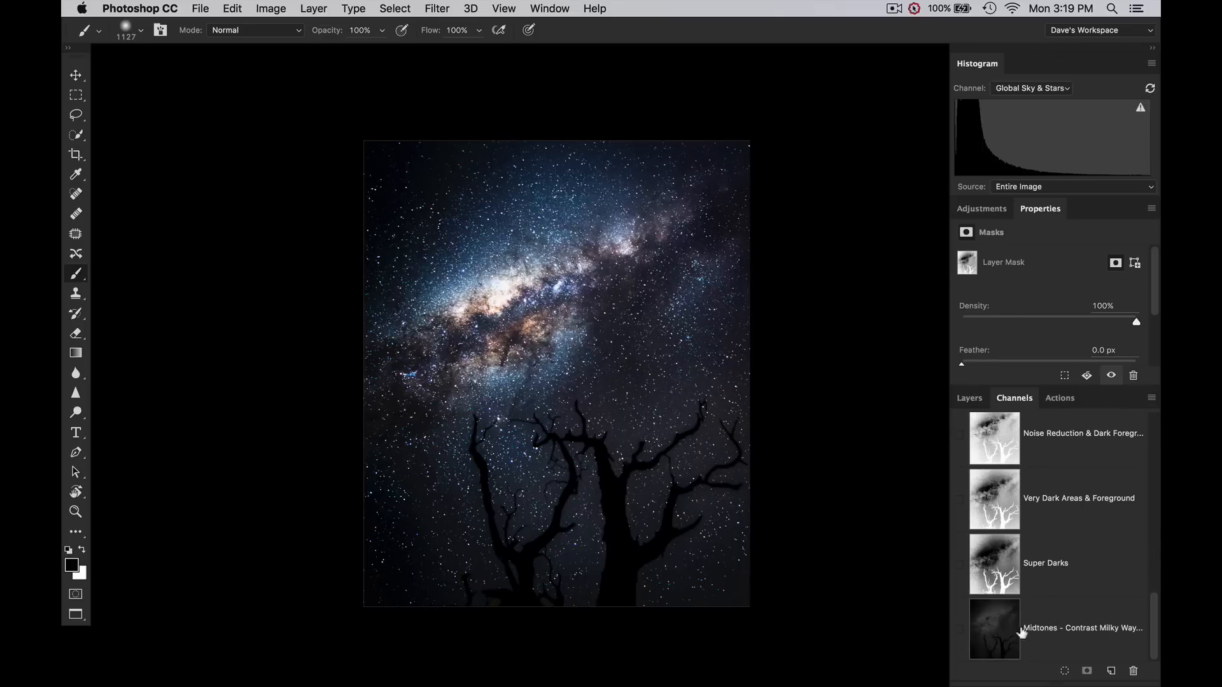
{"action": "scroll", "coordinate": [1060, 609], "scroll_direction": "up", "scroll_amount": 1}
{"action": "left_click", "coordinate": [1004, 498]}
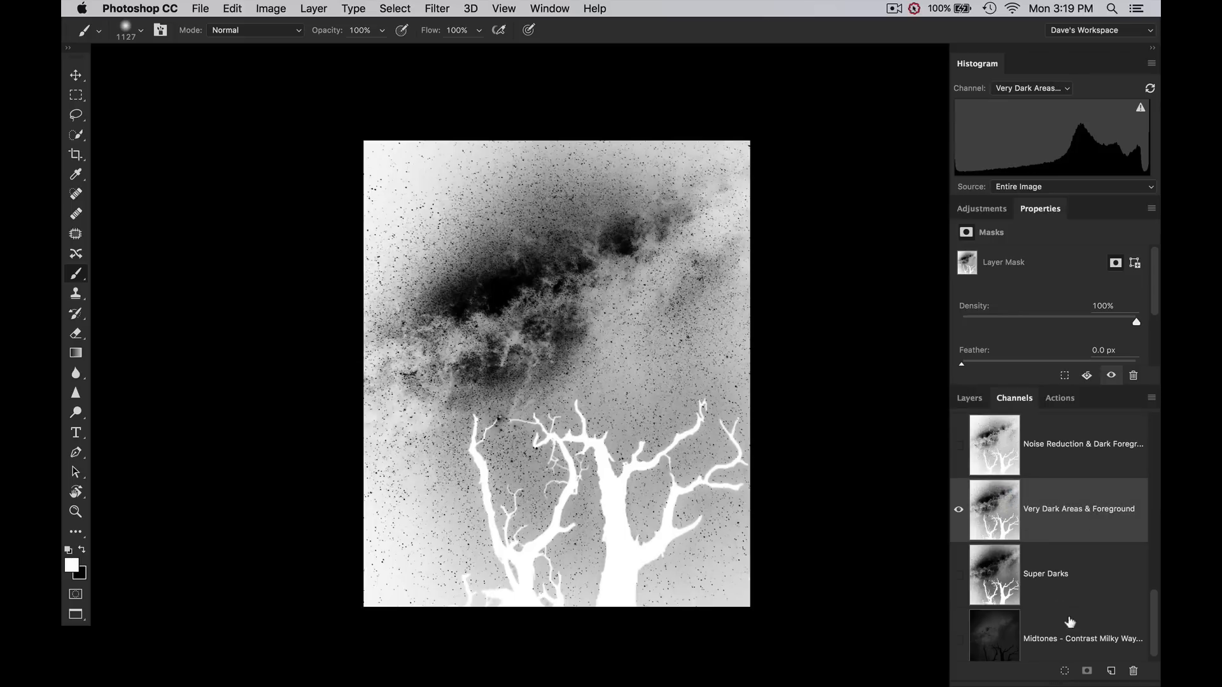
{"action": "left_click", "coordinate": [1066, 673]}
{"action": "left_click", "coordinate": [969, 398]}
{"action": "left_click", "coordinate": [1074, 513]}
{"action": "right_click", "coordinate": [1074, 513]}
{"action": "left_click", "coordinate": [992, 540]}
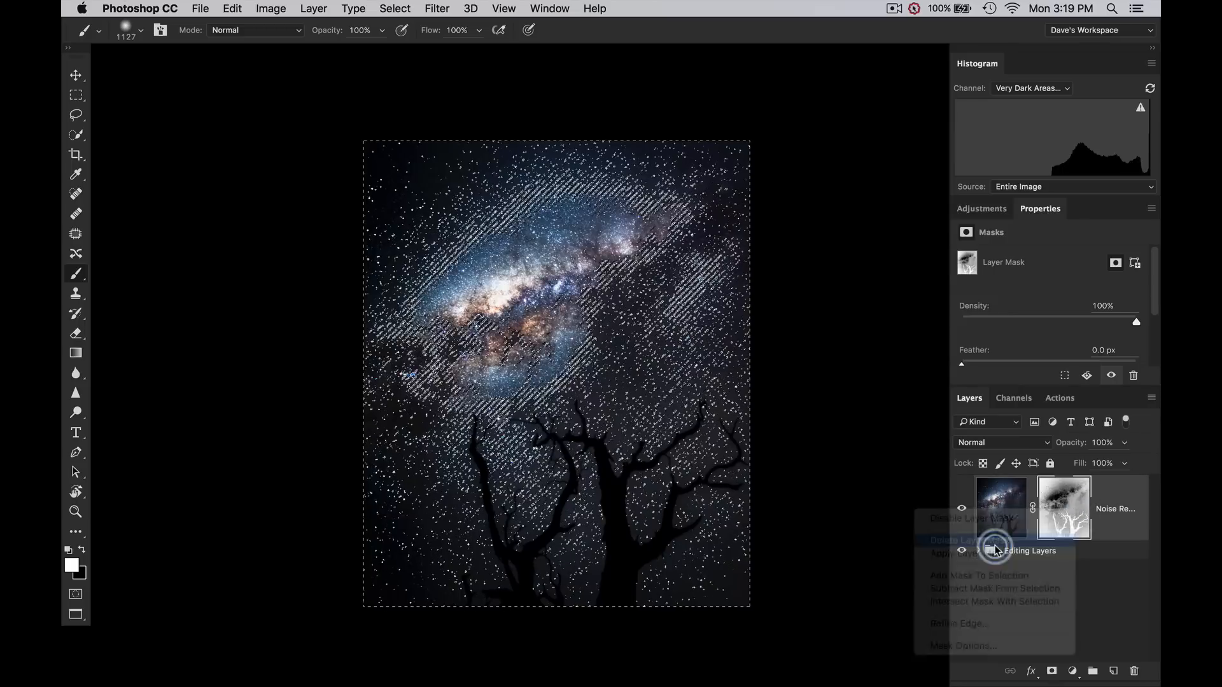
{"action": "left_click", "coordinate": [1048, 671]}
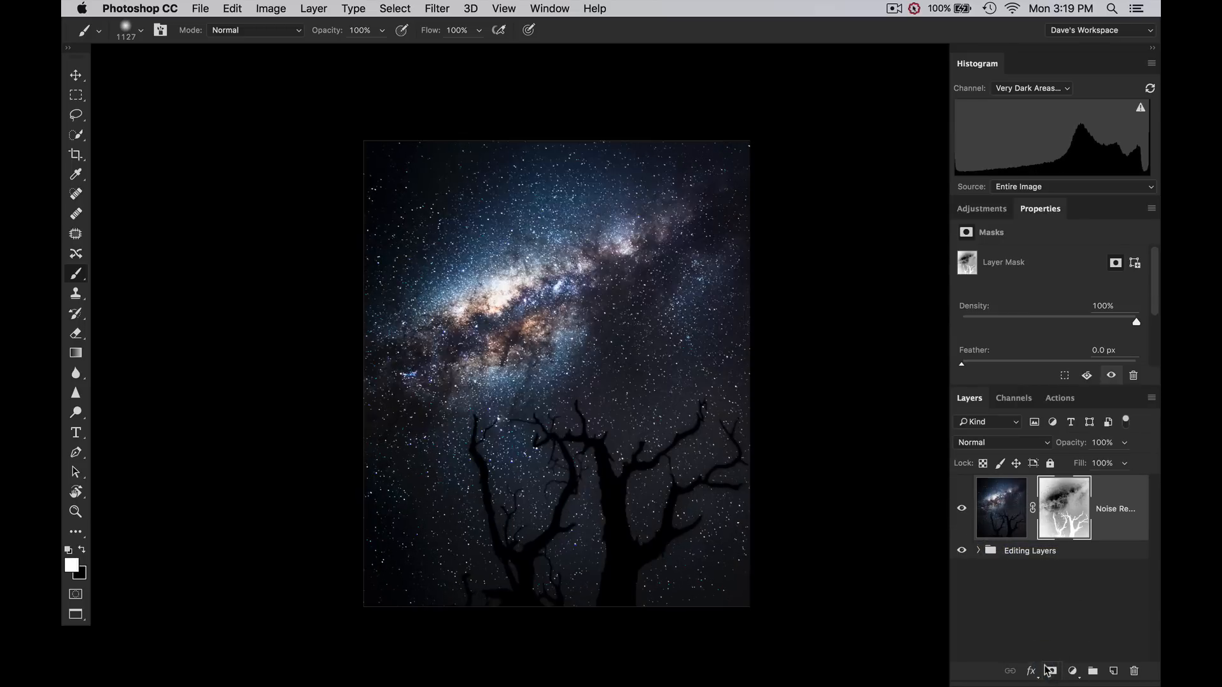